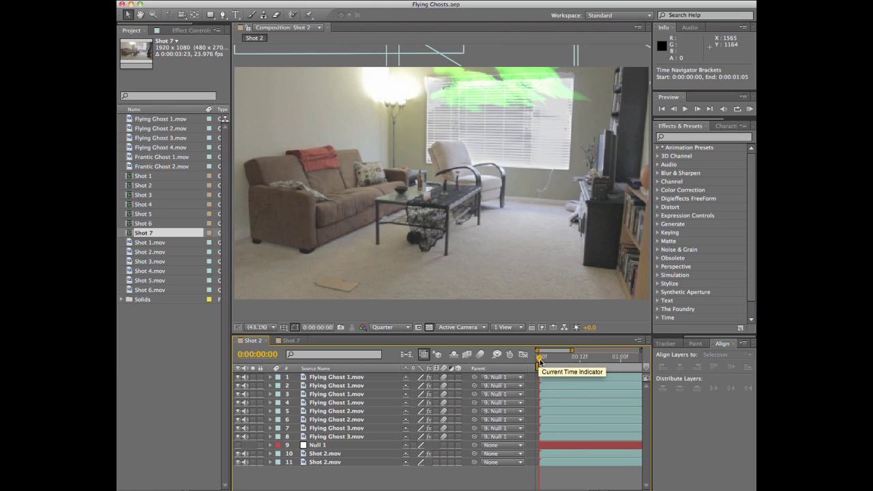
- Scrub and play back Shot 2 to review the green ghosts over the living room
mouse_move(539, 362)
left_mouse_down()
mouse_move(581, 364)
mouse_move(522, 360)
left_mouse_up()
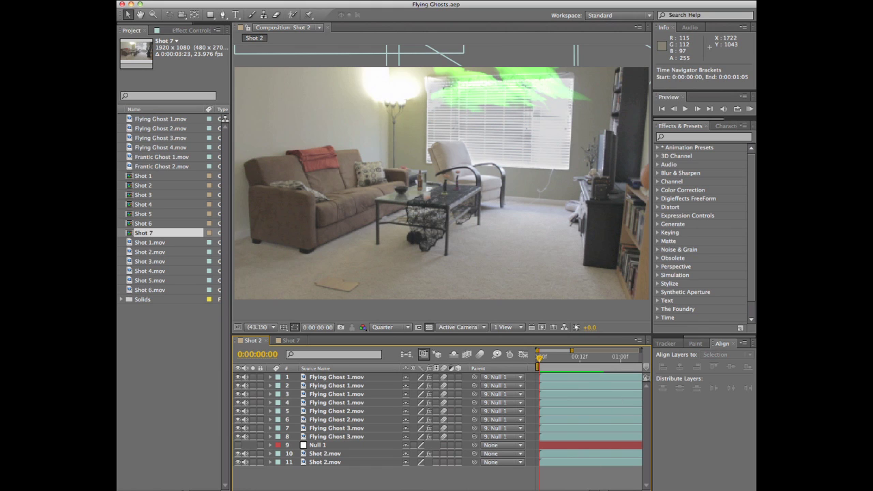
left_click_drag(571, 350, 639, 351)
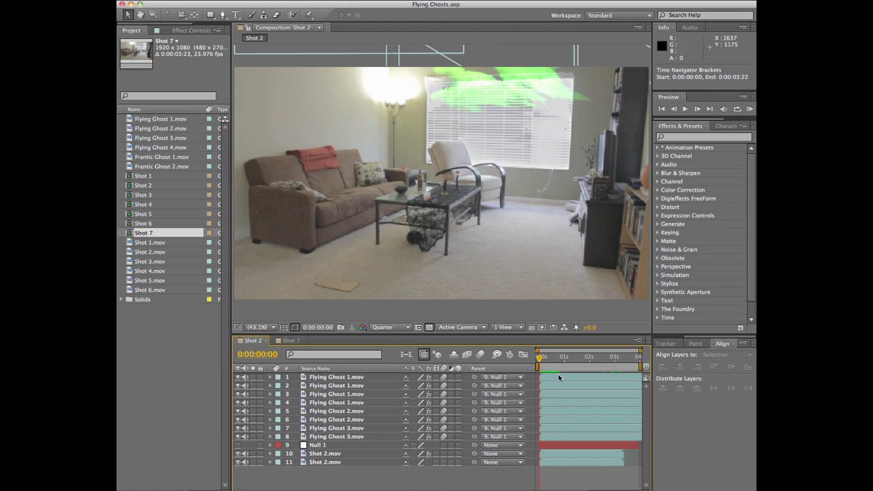
left_click(274, 327)
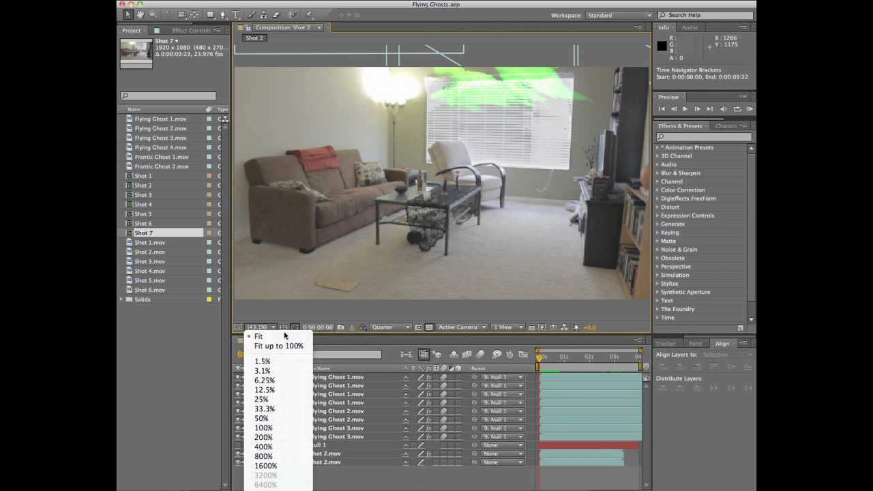
left_click(283, 343)
left_click(567, 482)
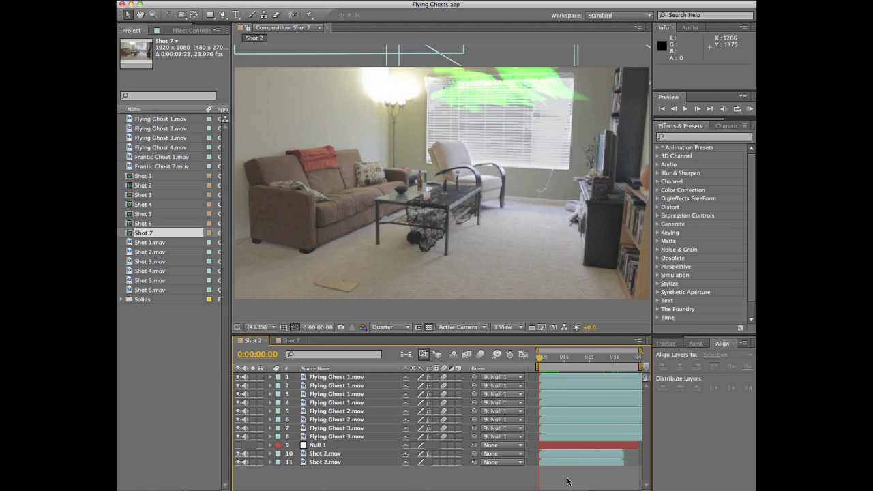
key("space")
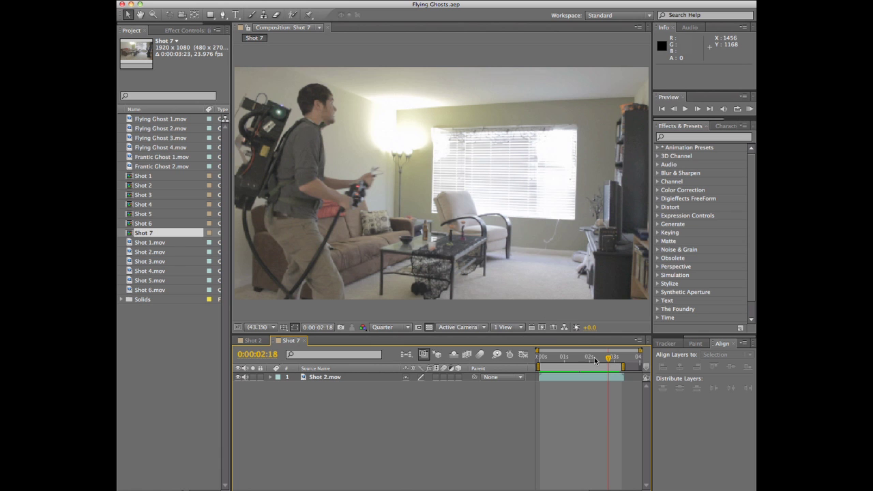
- Set Shot 7's preview resolution to Full and scrub the clip to cache frames
left_click_drag(583, 362, 618, 363)
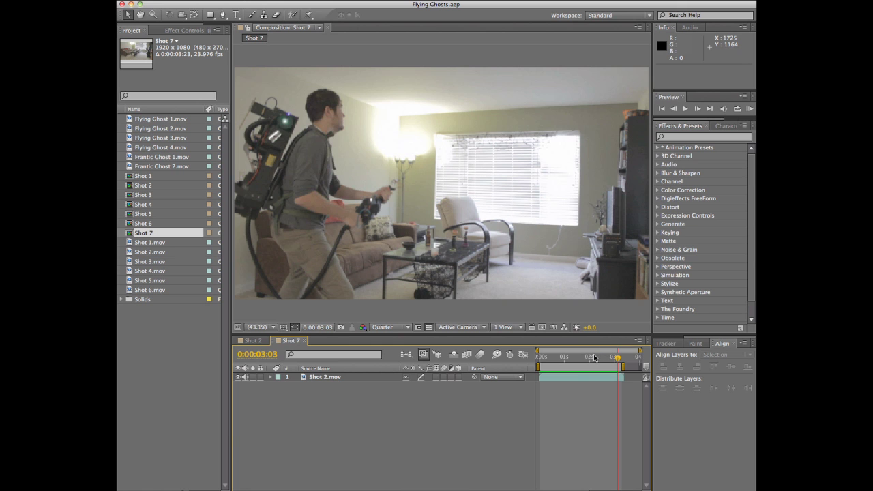
left_click_drag(593, 359, 538, 356)
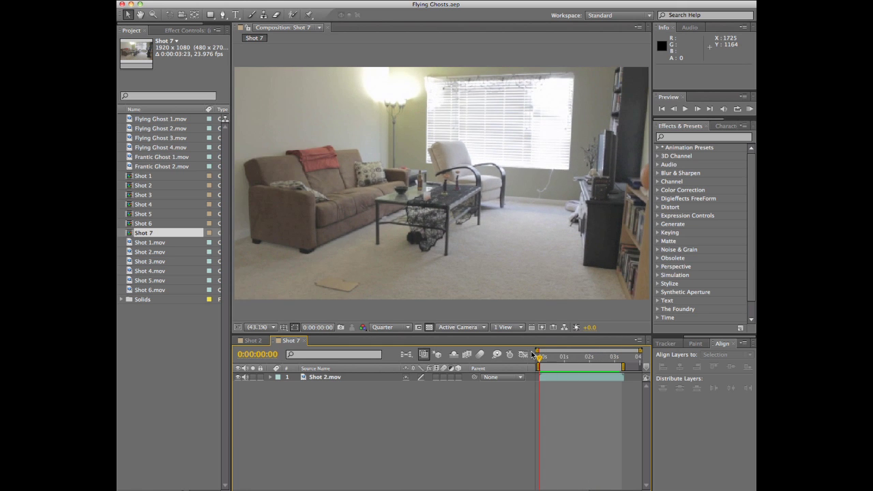
left_click(326, 379)
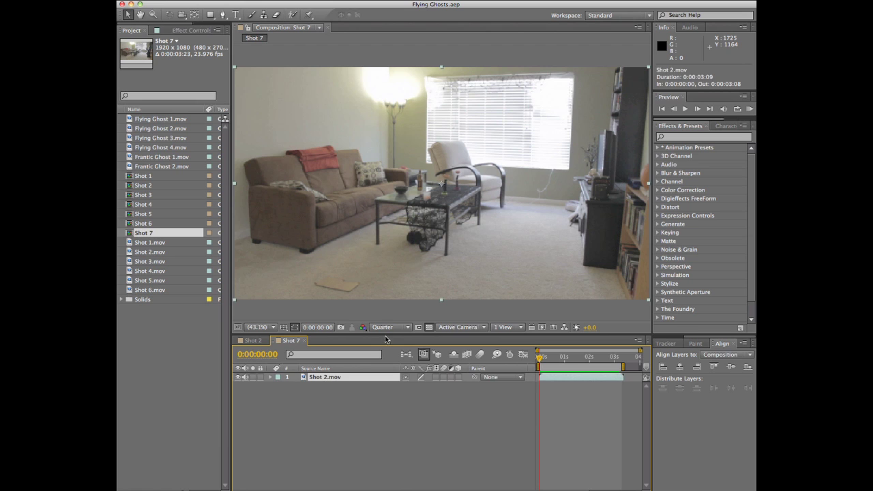
left_click(389, 330)
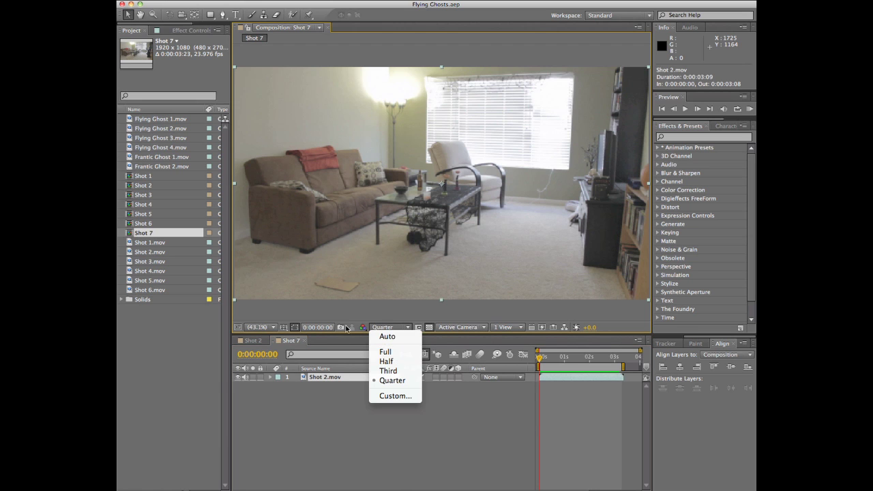
left_click(396, 353)
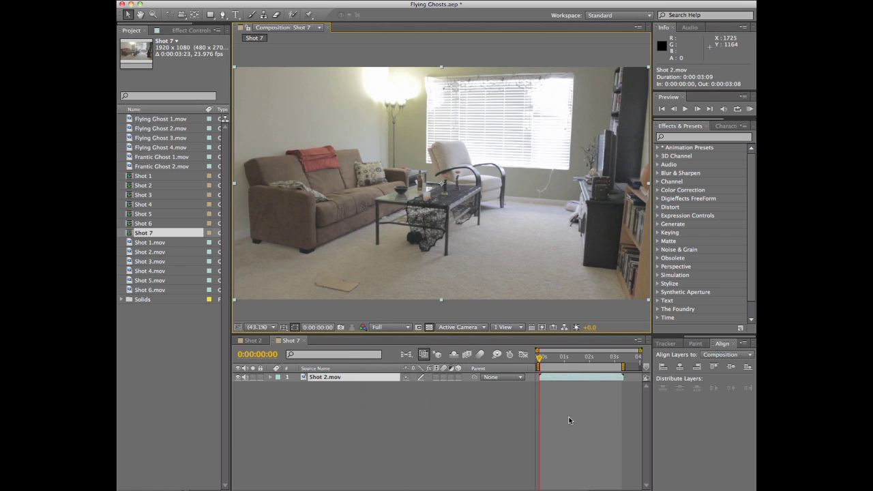
left_click(569, 416)
mouse_move(543, 364)
left_mouse_down()
mouse_move(628, 364)
mouse_move(529, 364)
left_mouse_up()
- Start a Track Motion on Shot 2.mov with Rotation and Scale enabled
left_click(545, 377)
left_click(665, 343)
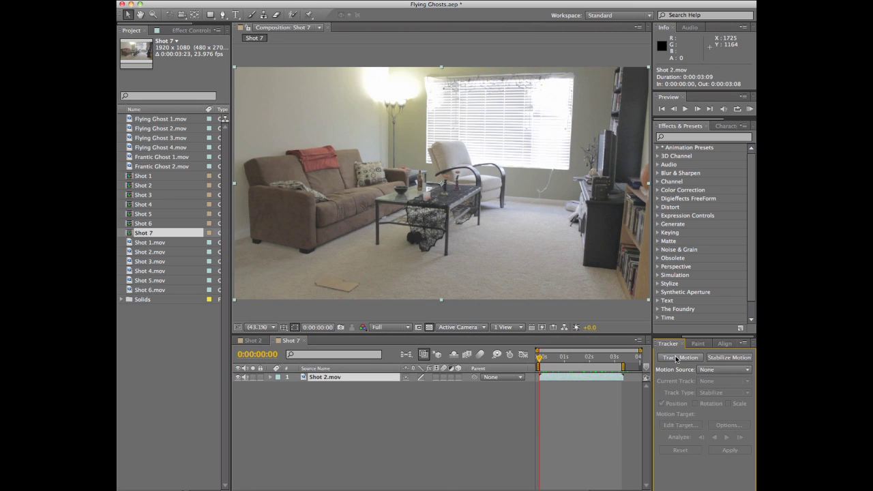
left_click(673, 358)
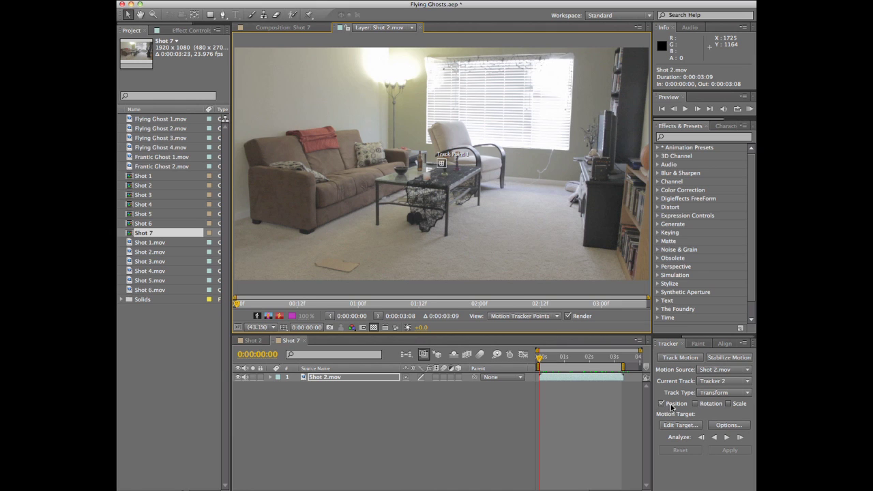
left_click(696, 404)
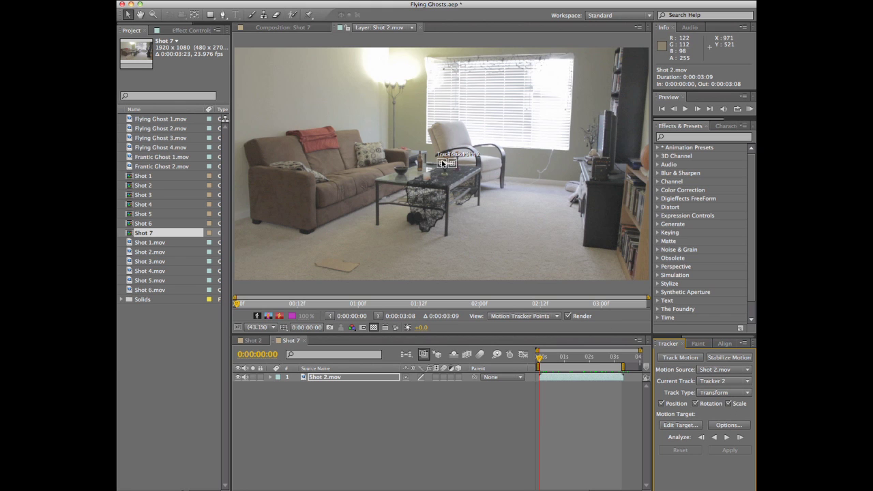
- Place Track Point 1 at the window's top corner, position Track Point 2, and analyze forward
scroll(436, 170, "up", 3)
scroll(436, 169, "up", 1)
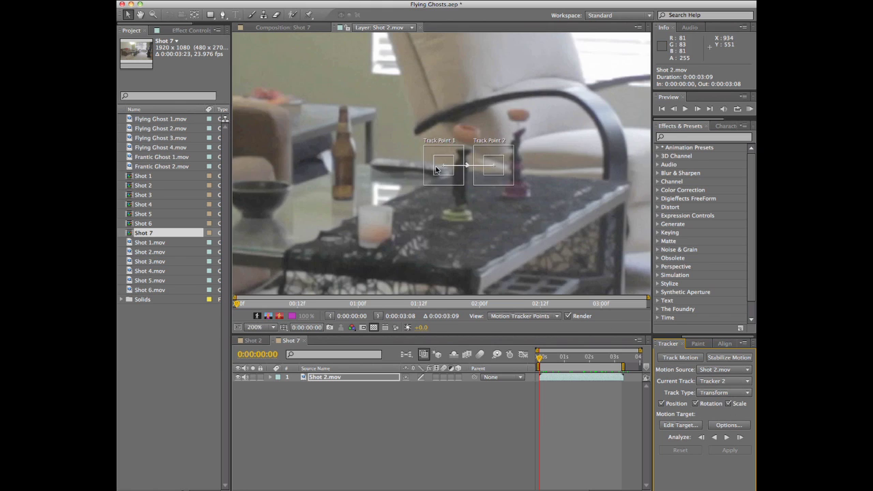
left_click(446, 185)
left_click_drag(448, 184, 377, 86)
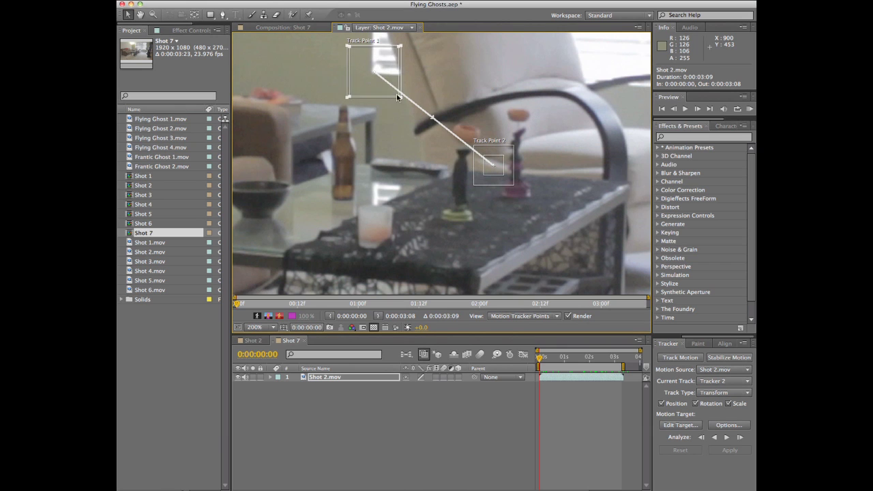
key("comma")
key("comma")
key("period")
key("period")
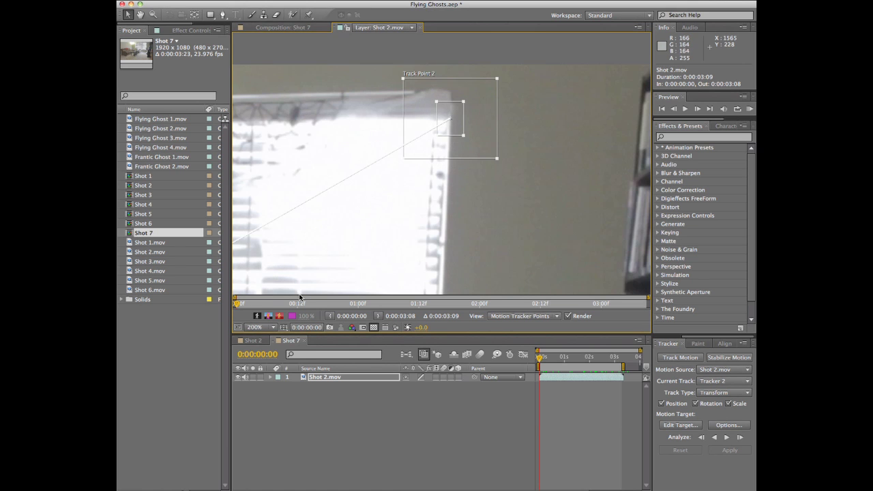
left_click(259, 328)
left_click(266, 426)
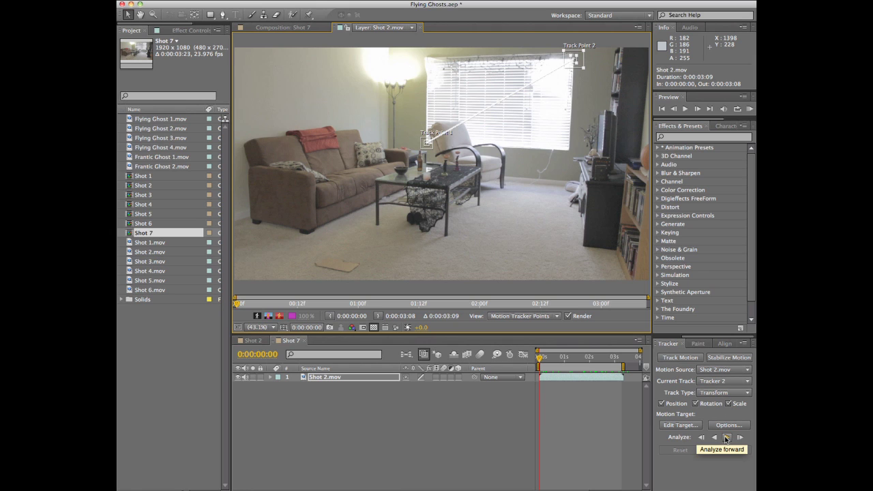
left_click(726, 439)
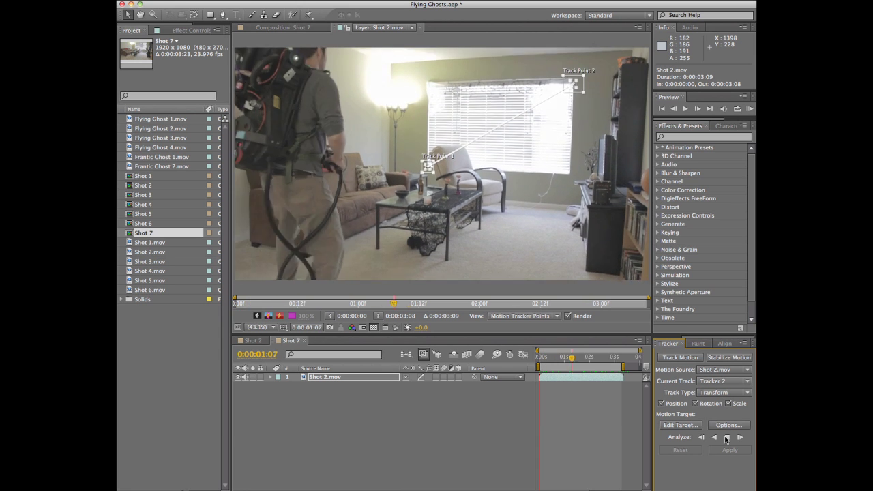
left_click(726, 438)
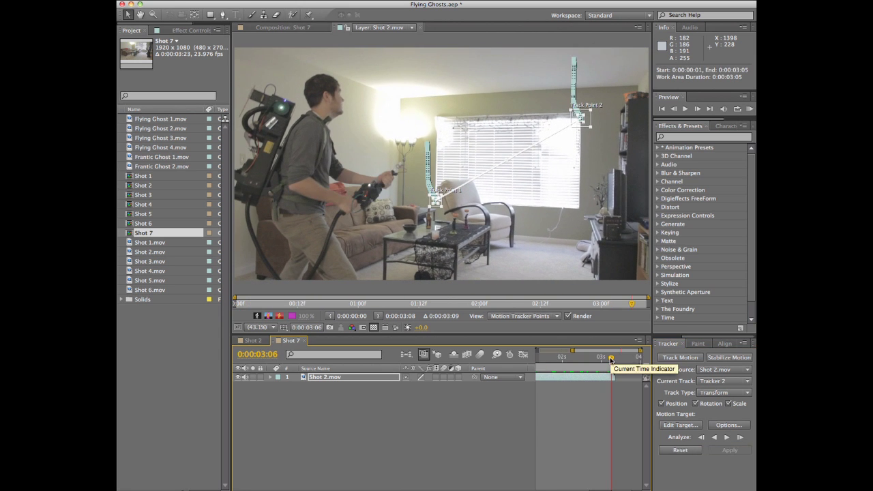
left_click_drag(587, 365, 503, 366)
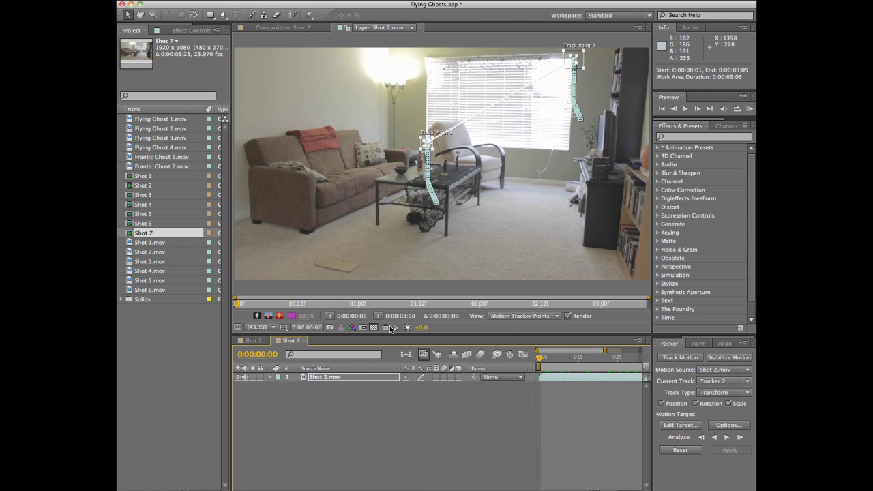
- Add a new null object layer to Shot 7
left_click(304, 1)
mouse_move(310, 11)
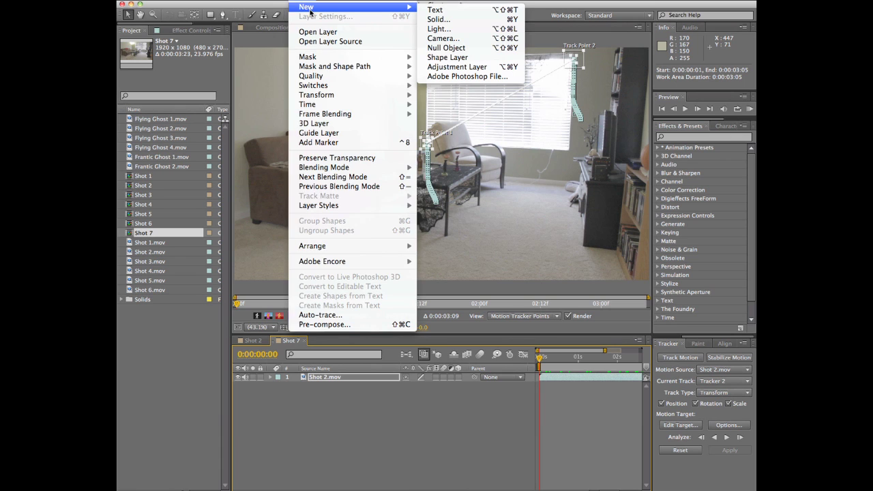
left_click(393, 231)
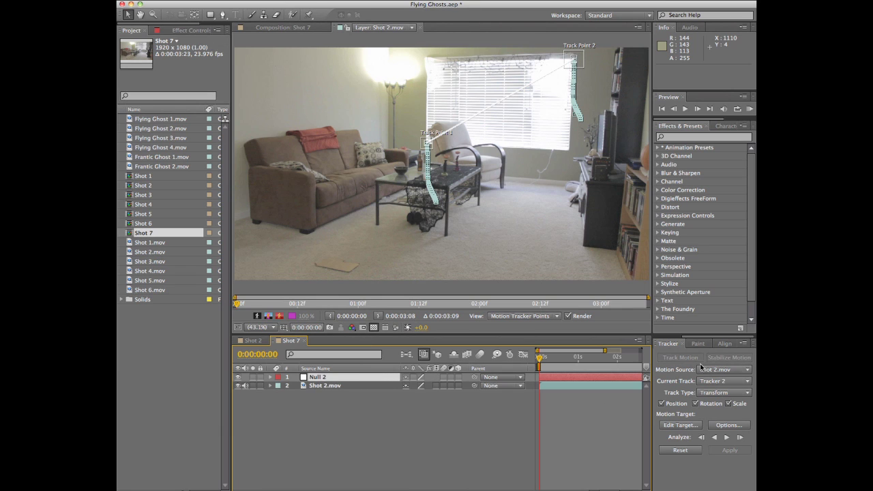
- Set Null 2 as the motion target, apply the track, and scrub to check it
left_click(686, 426)
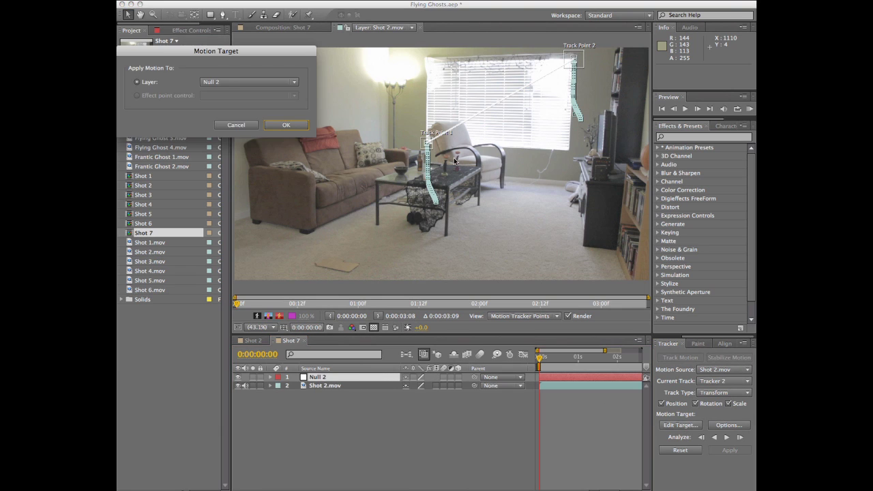
left_click(232, 82)
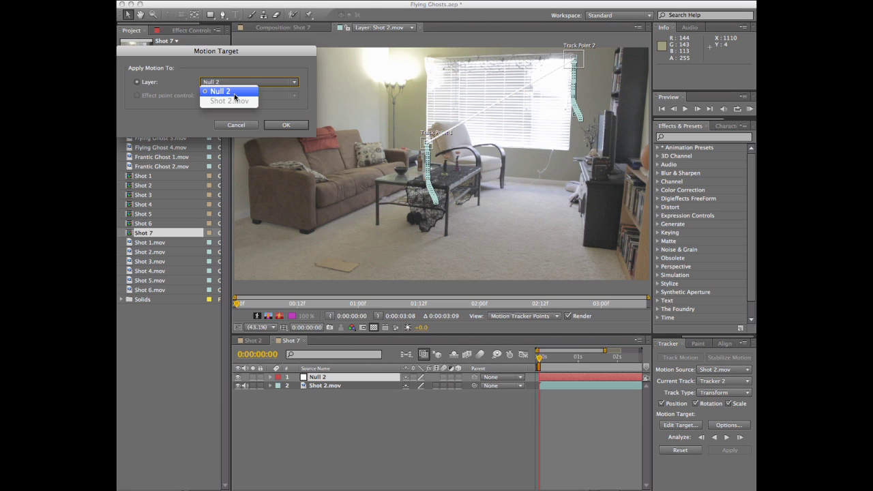
left_click(232, 91)
left_click(286, 126)
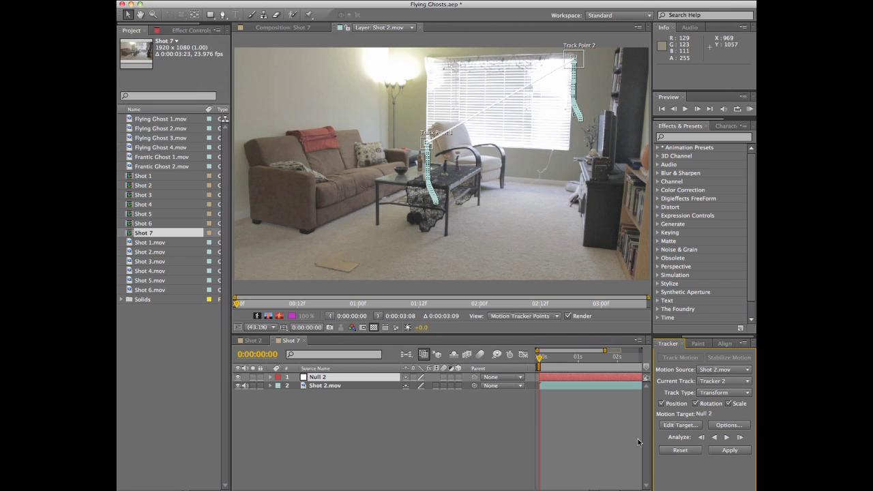
left_click(727, 452)
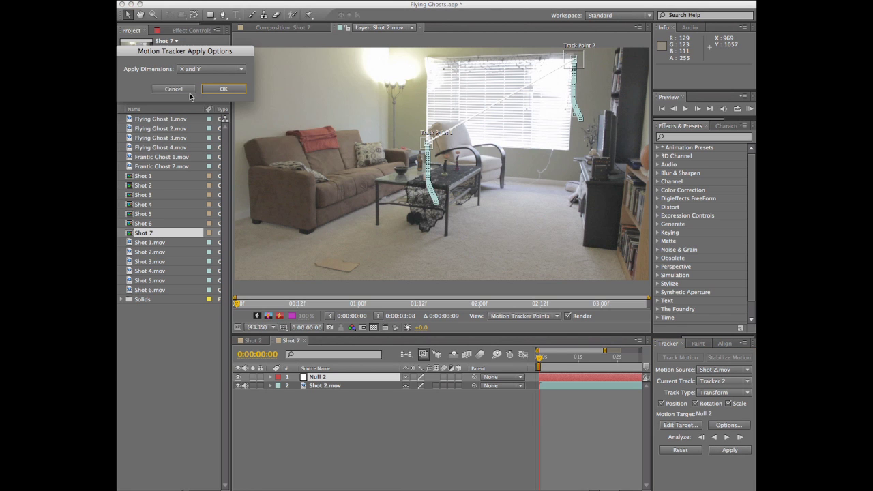
left_click(220, 89)
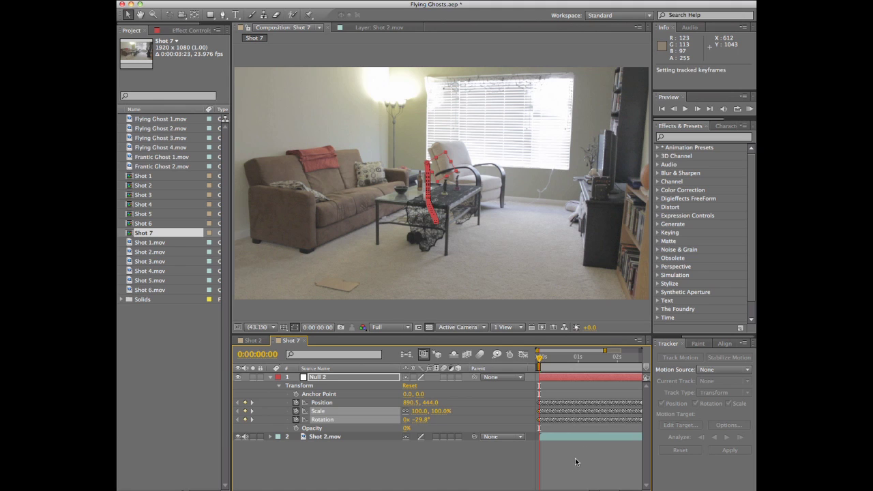
left_click(575, 457)
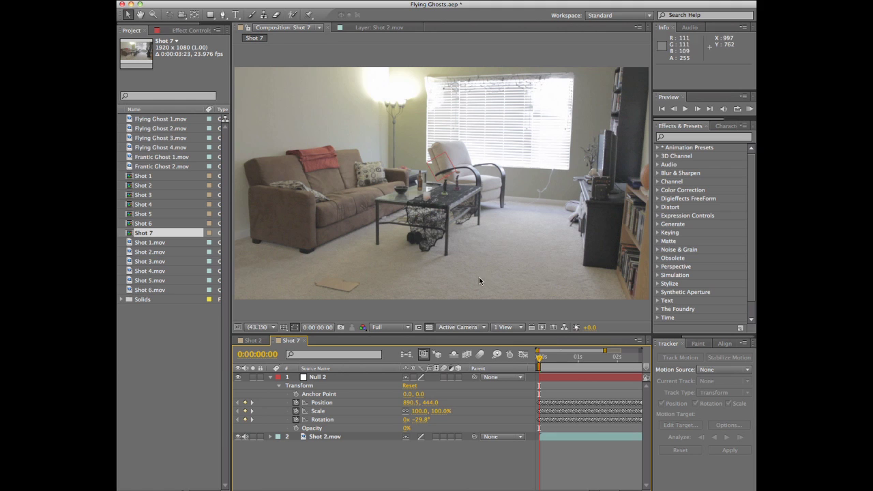
mouse_move(539, 360)
left_mouse_down()
mouse_move(638, 368)
mouse_move(531, 369)
left_mouse_up()
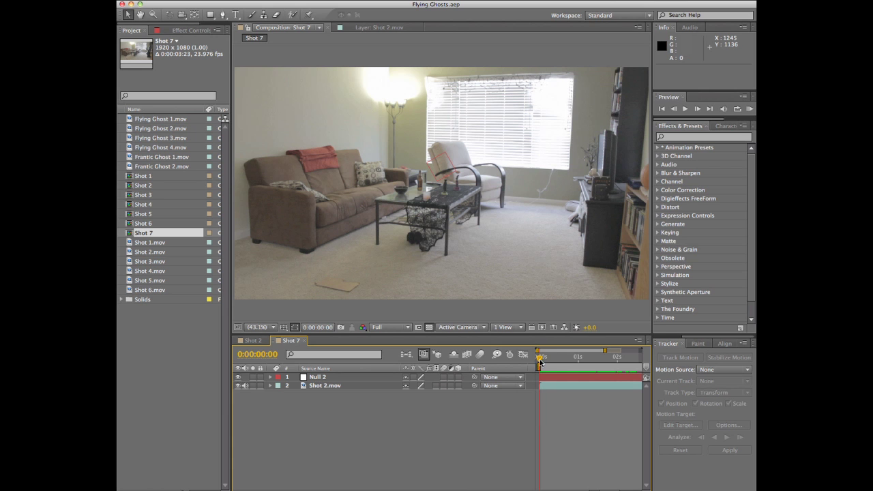
- Scrub through Shot 7 to review the applied tracking
mouse_move(541, 360)
left_mouse_down()
mouse_move(593, 360)
mouse_move(539, 360)
left_mouse_up()
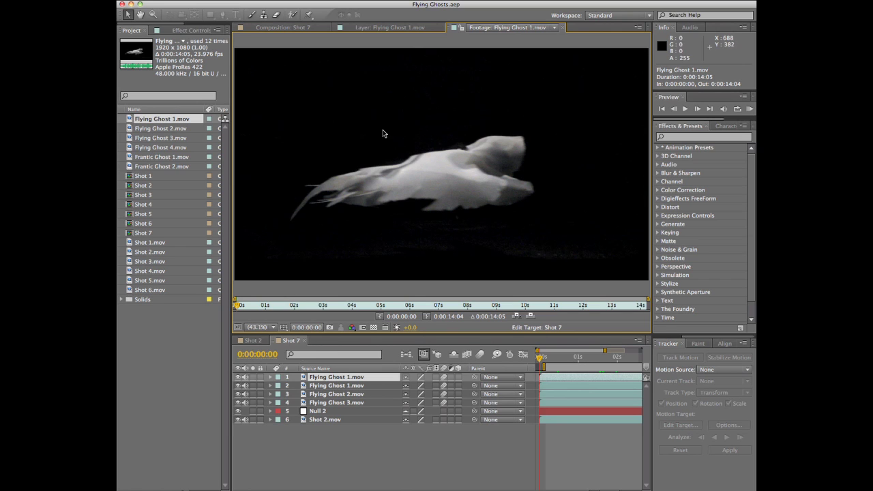
left_click_drag(246, 307, 438, 296)
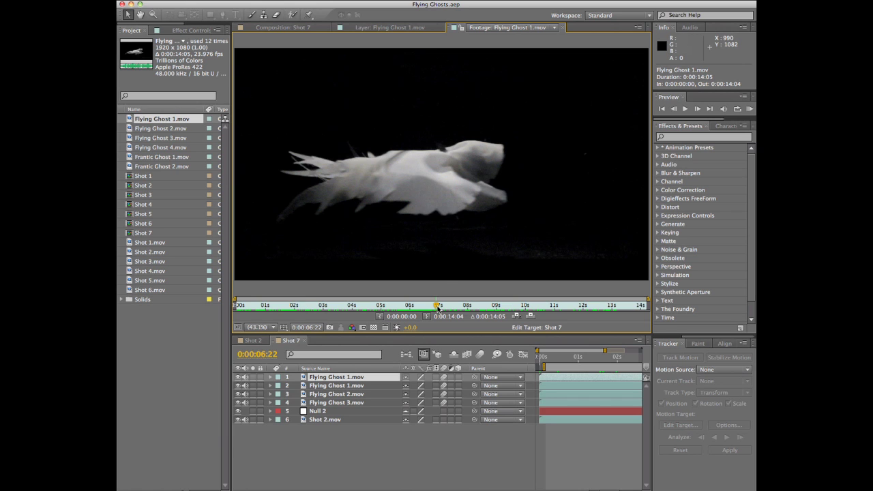
left_click_drag(438, 308, 433, 283)
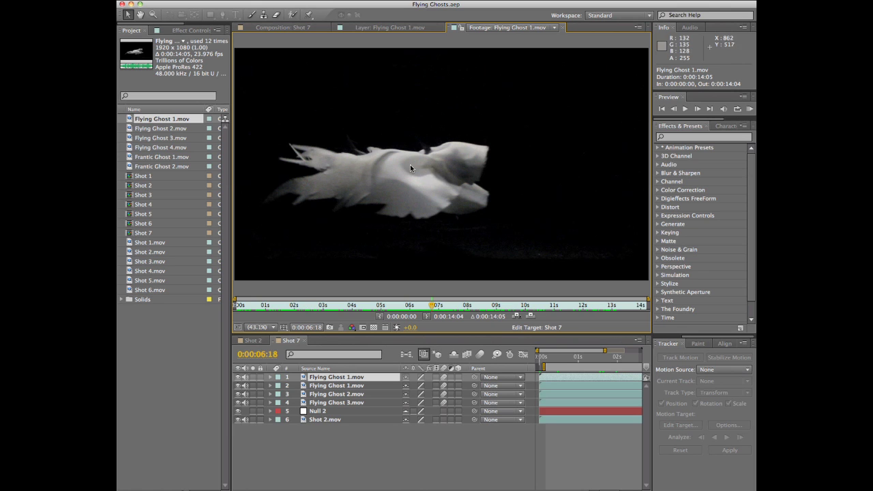
left_click(539, 357)
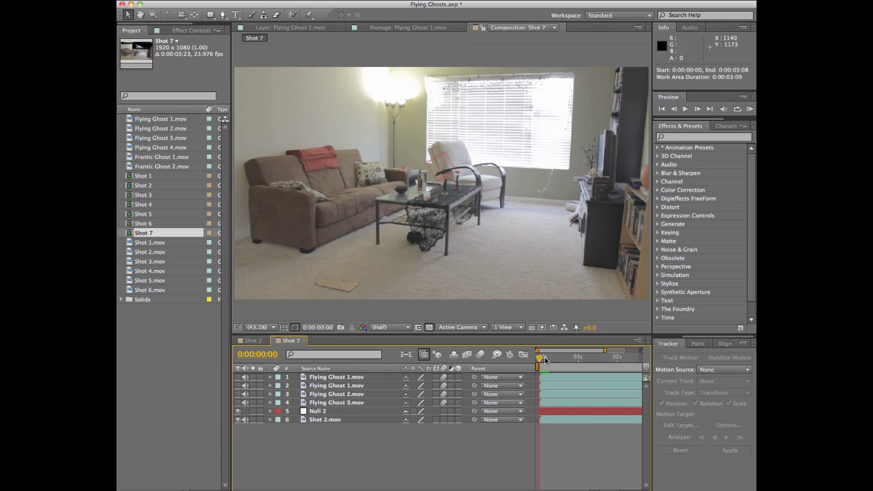
- At 0:00:02:11, add Flying Ghost 1.mov, shrink it to about half, and place it upper right
mouse_move(545, 360)
left_mouse_down()
mouse_move(639, 359)
mouse_move(545, 350)
left_mouse_up()
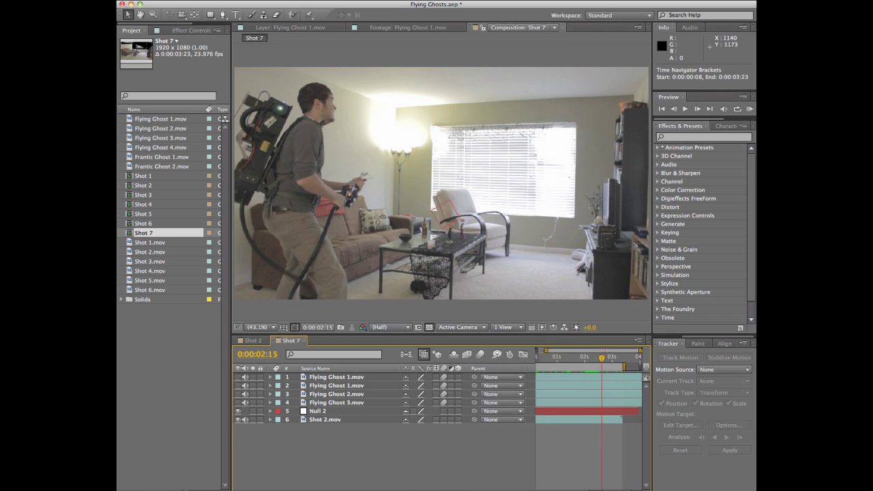
left_click_drag(602, 363, 598, 362)
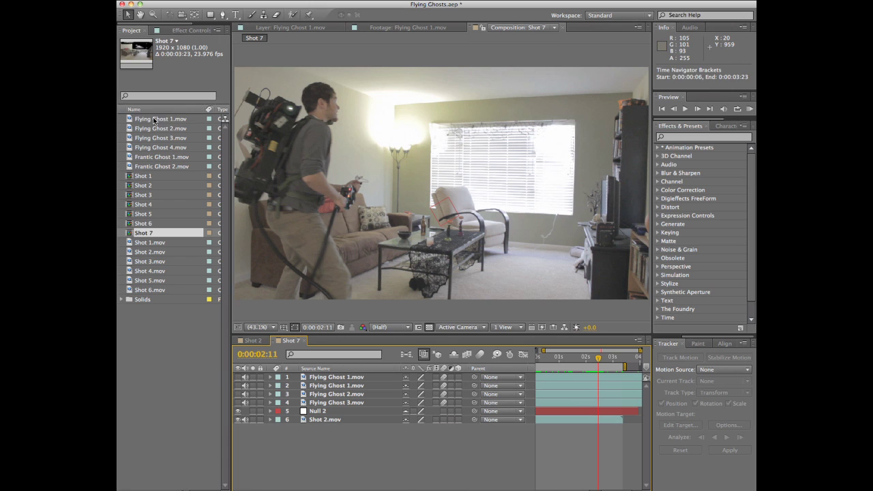
left_click_drag(153, 120, 216, 121)
left_click_drag(163, 119, 439, 184)
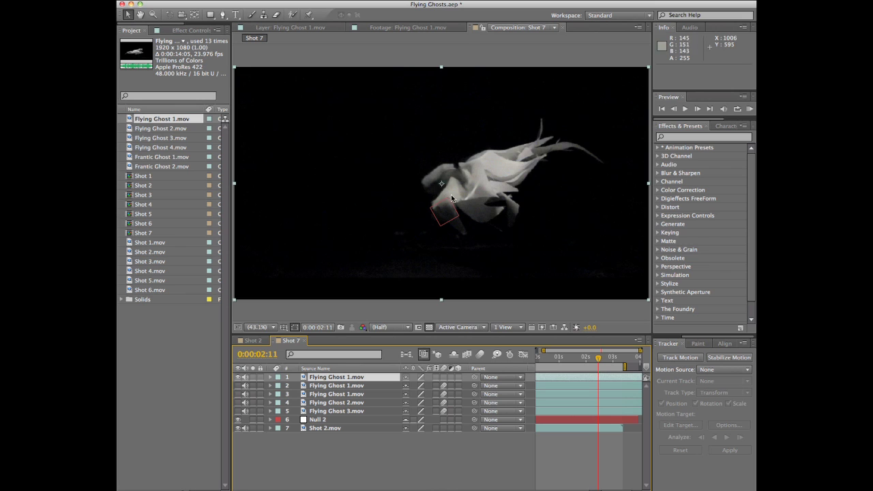
scroll(460, 215, "down", 2)
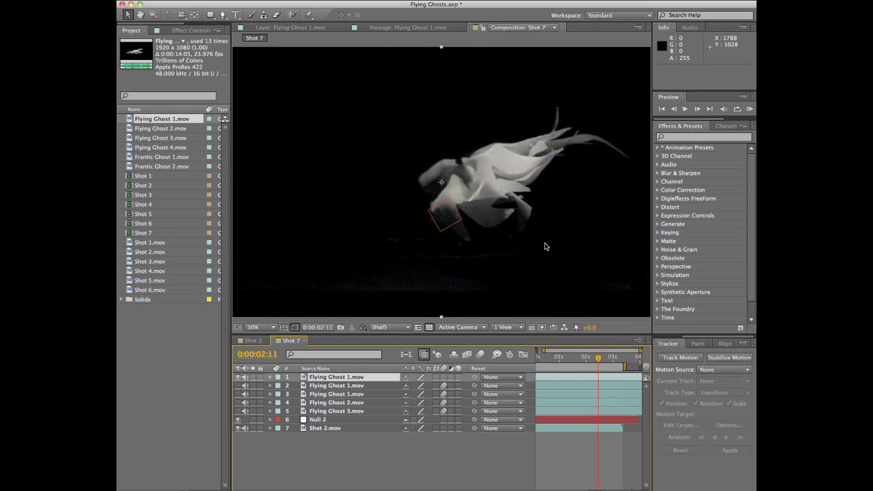
left_click_drag(562, 250, 513, 215)
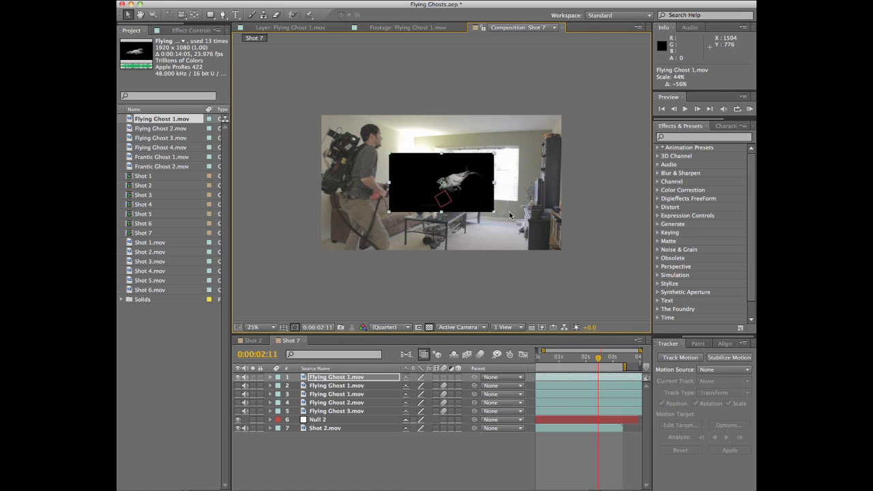
left_click_drag(463, 185, 504, 148)
left_click_drag(593, 356, 620, 359)
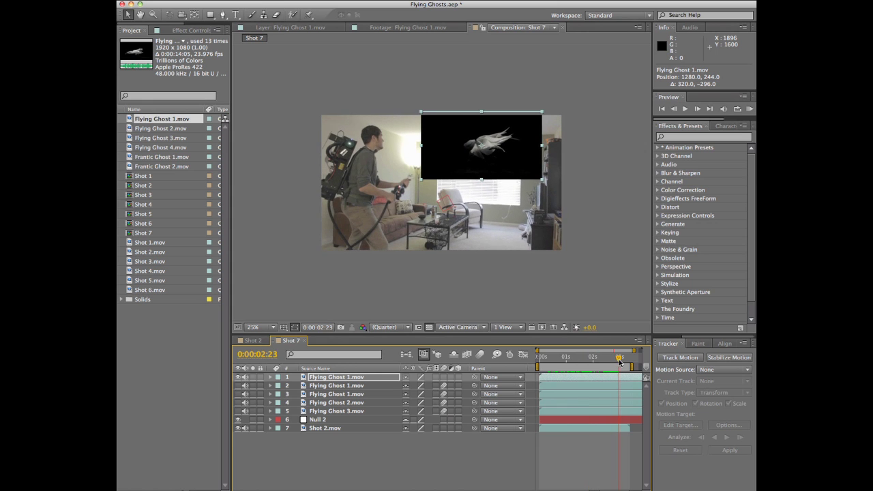
left_click_drag(517, 163, 543, 154)
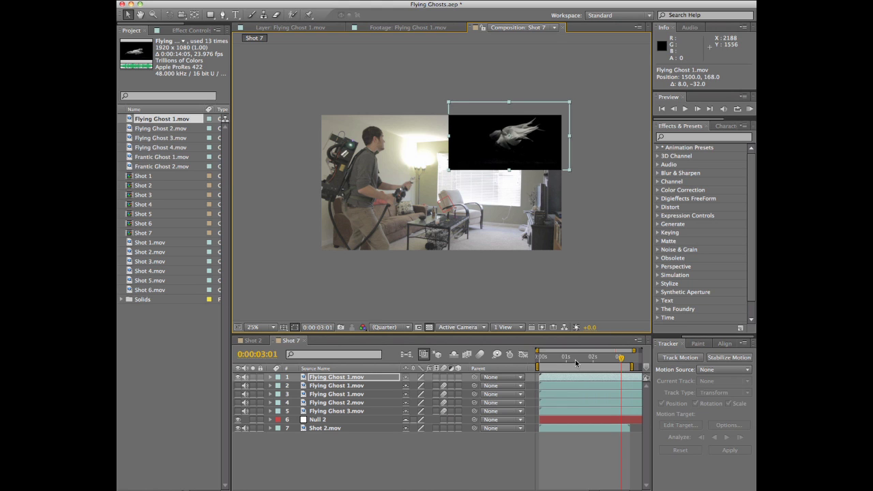
left_click_drag(575, 362, 614, 359)
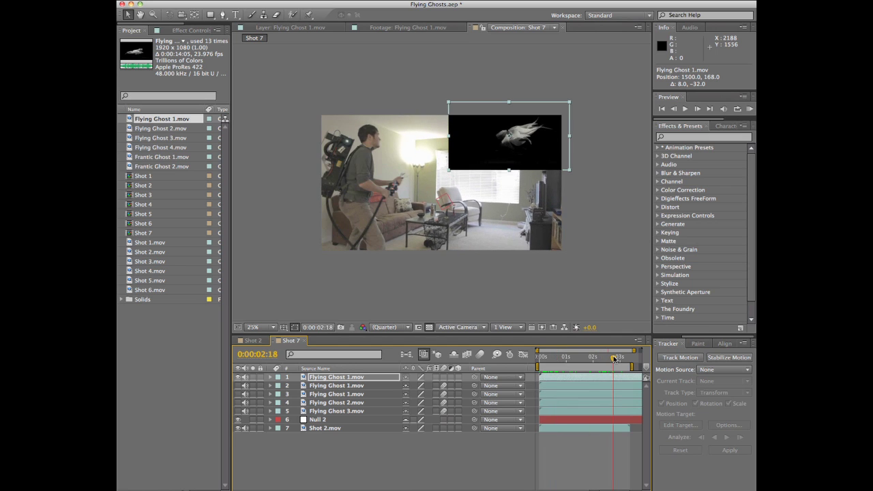
- Parent the ghost layer to Null 2, fit the viewer, and preview from the start
left_click(339, 377)
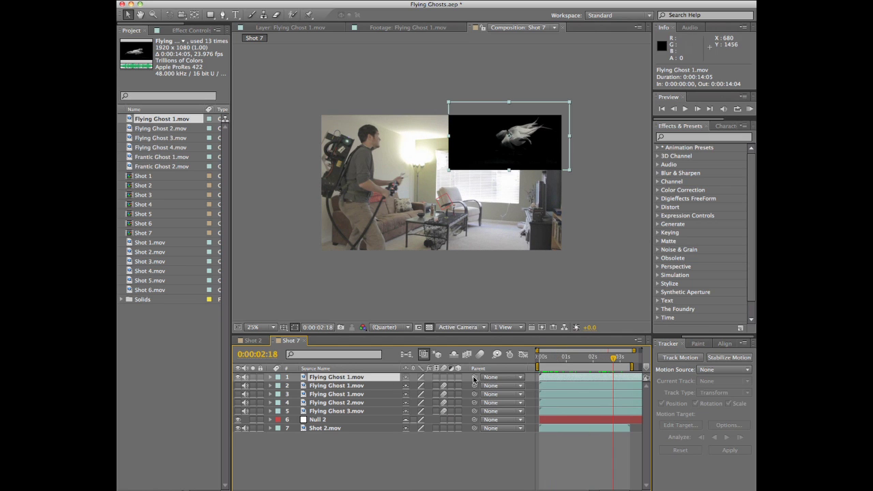
left_click_drag(415, 387, 318, 419)
left_click_drag(538, 357, 562, 365)
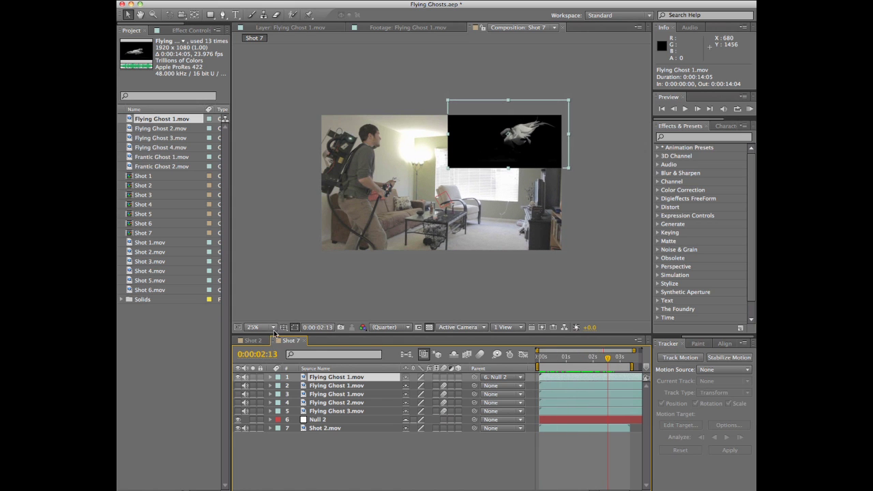
left_click(273, 327)
left_click(273, 343)
left_click(542, 357)
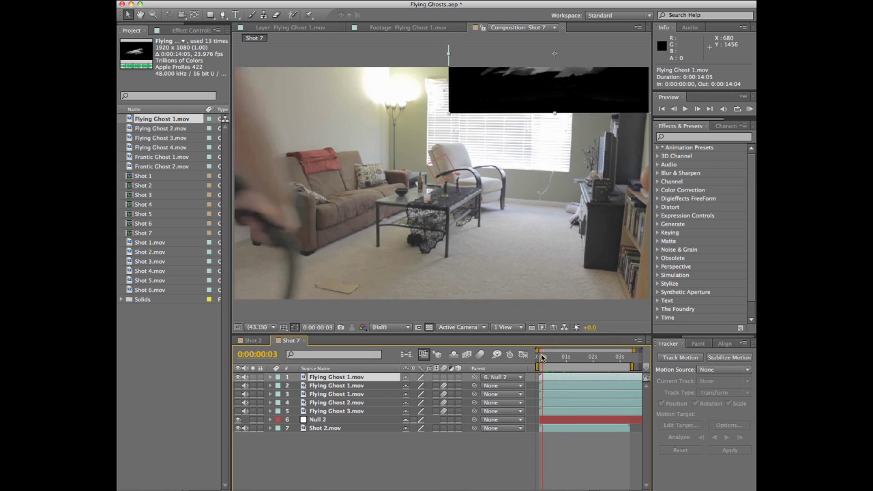
key("space")
- Save the project and show Flying Ghost 1.mov's Position property at the first frame
left_click(574, 460)
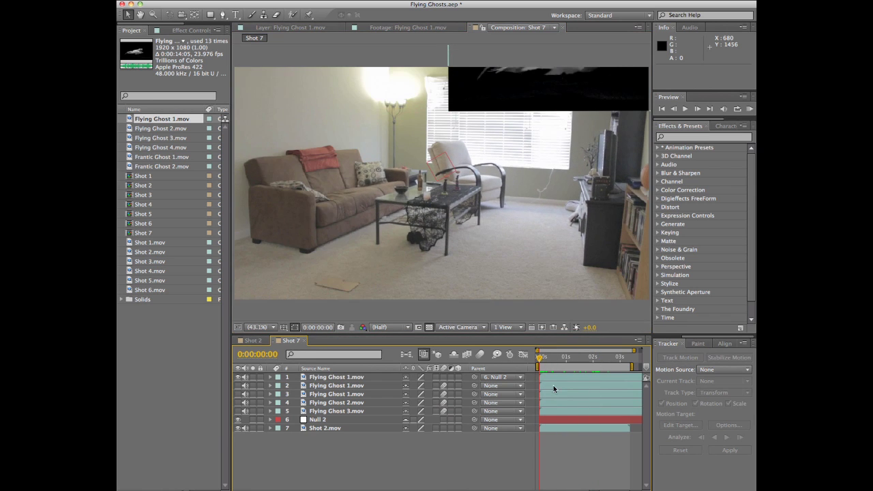
key("super+s")
left_click(564, 357)
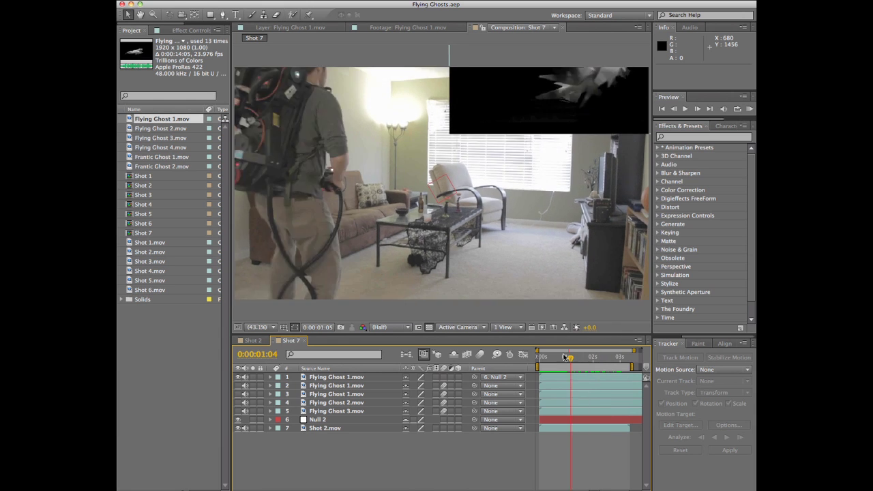
left_click_drag(564, 357, 624, 358)
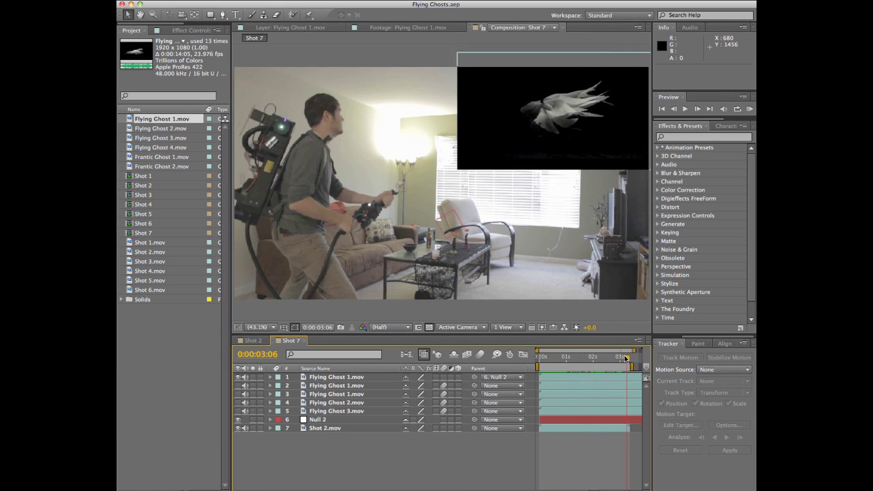
left_click(343, 378)
key("p")
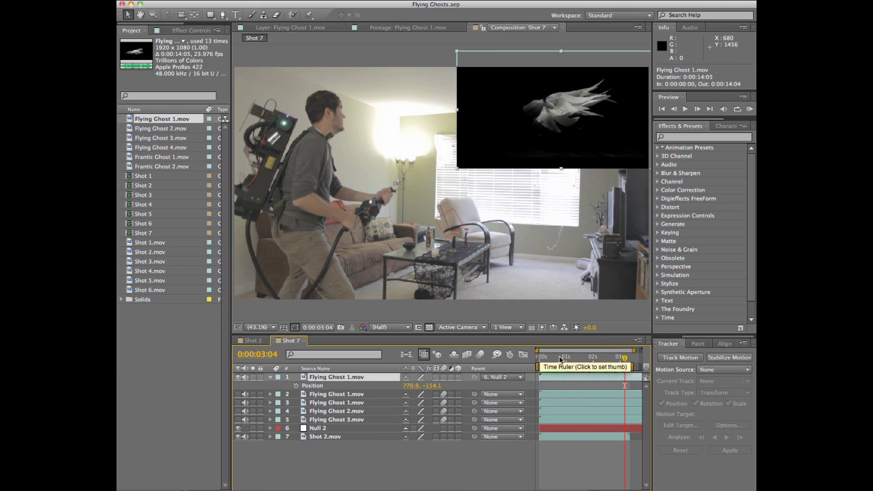
left_click_drag(560, 359, 498, 353)
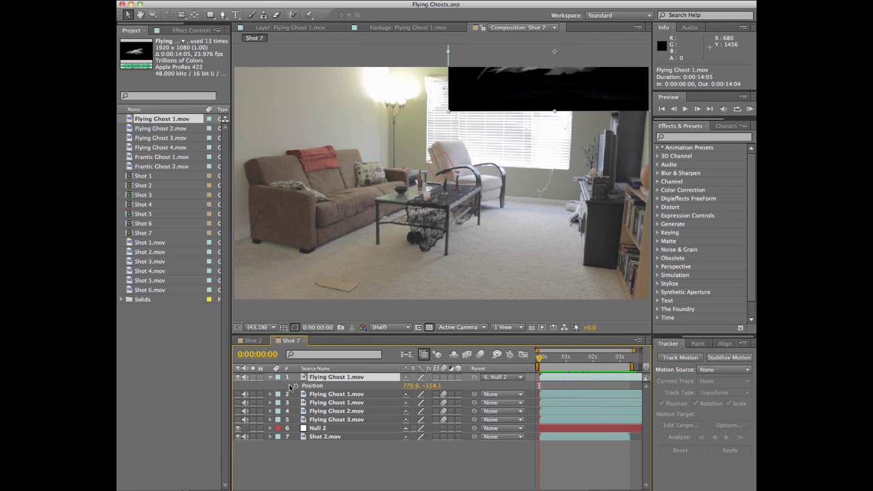
- Keyframe the ghost's Position at frame 0, 0:00:01:21 and 0:00:03:07, ending at 542.5, -272.7
left_click(296, 385)
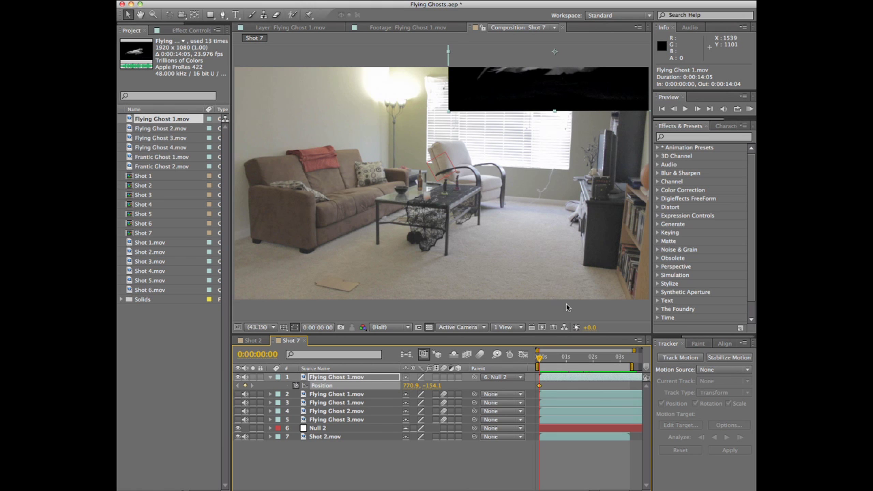
left_click_drag(540, 359, 592, 362)
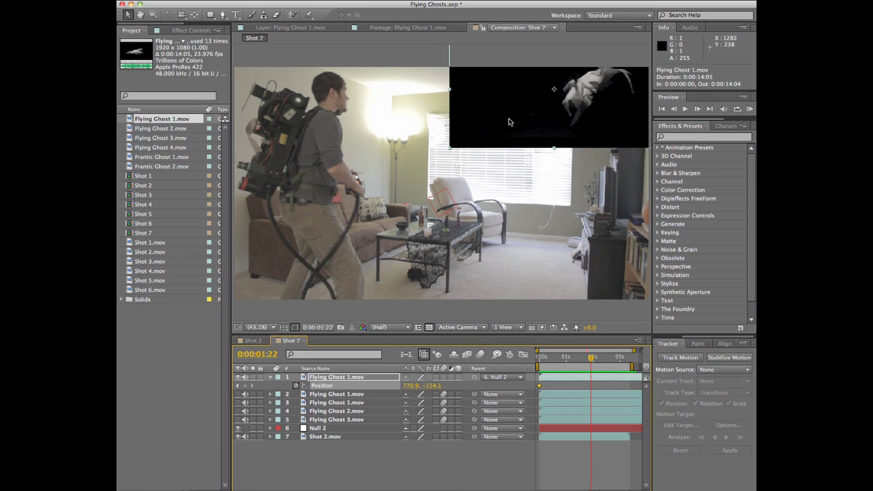
left_click_drag(508, 122, 540, 122)
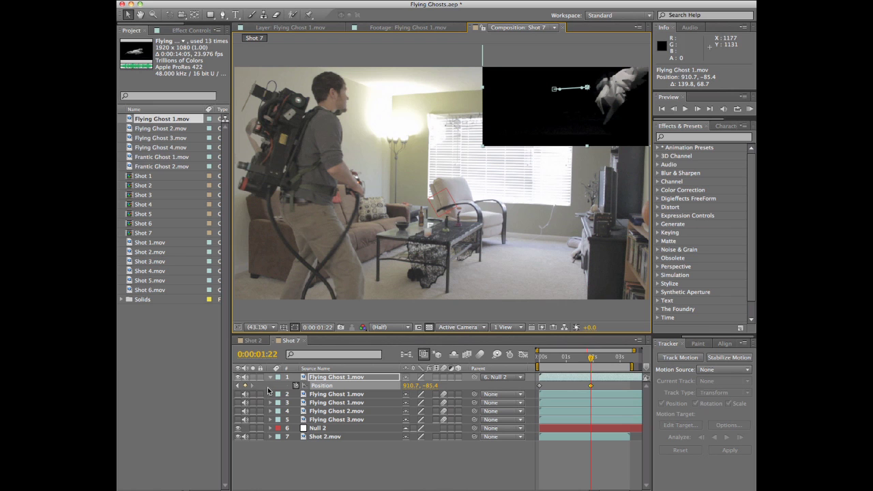
left_click(240, 386)
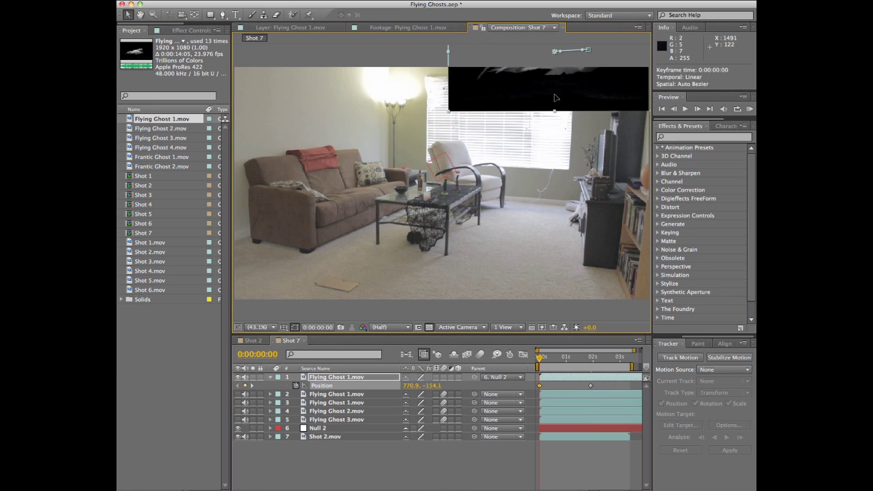
left_click_drag(547, 107, 515, 112)
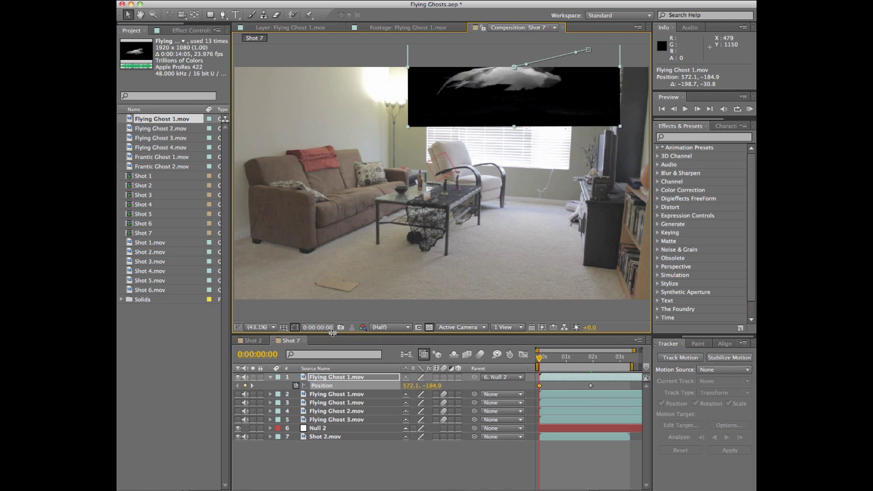
left_click(251, 386)
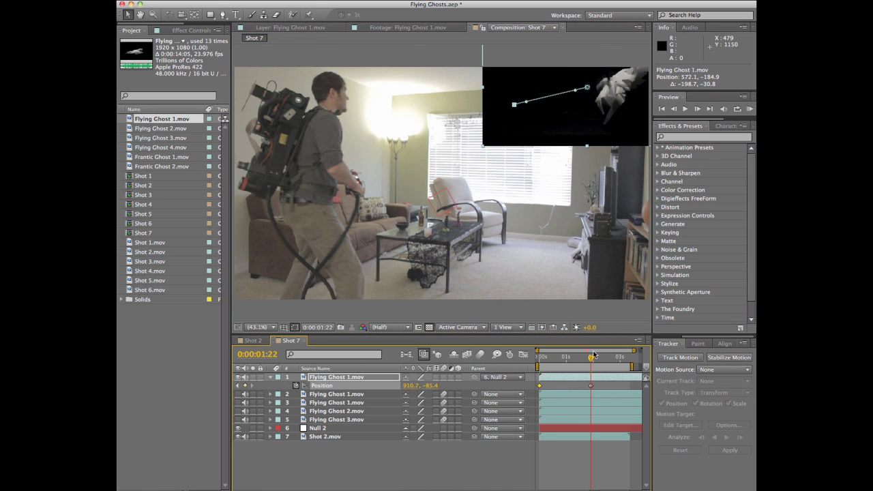
left_click_drag(592, 354, 630, 353)
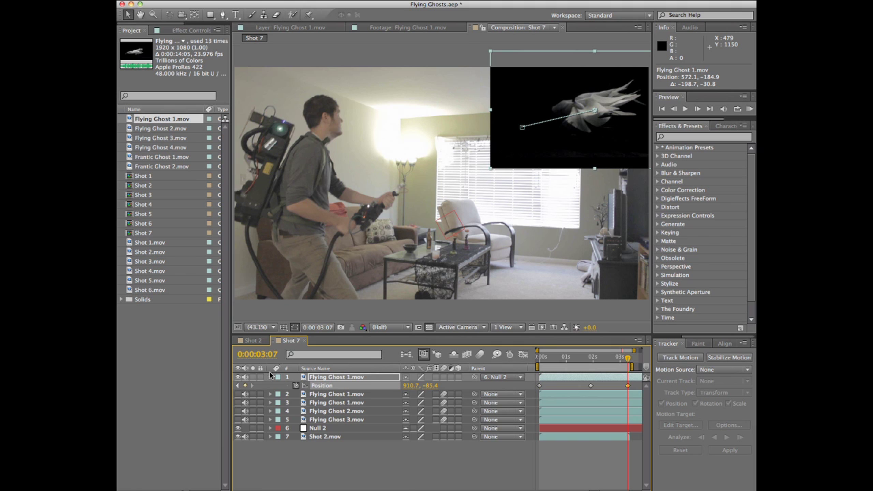
left_click_drag(565, 165, 478, 158)
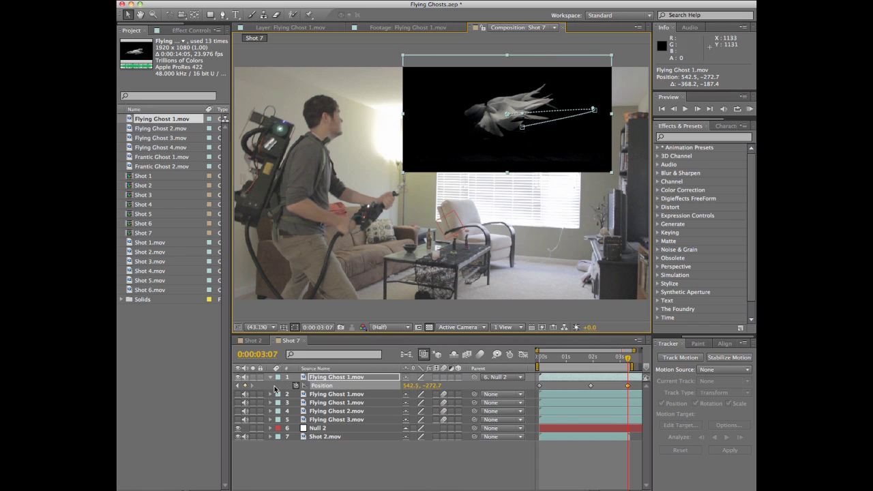
- Keyframe the ghost's Rotation at frame 0 and tilt it at 0:00:01:21
key("r")
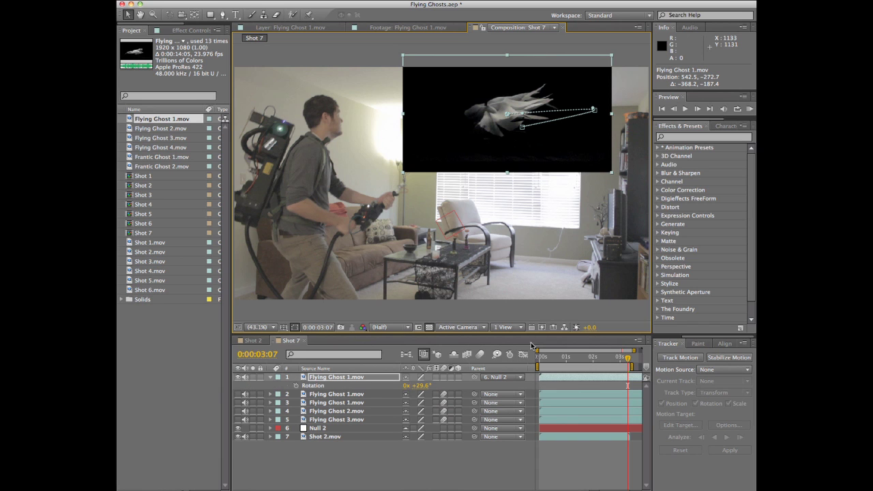
left_click_drag(549, 357, 533, 361)
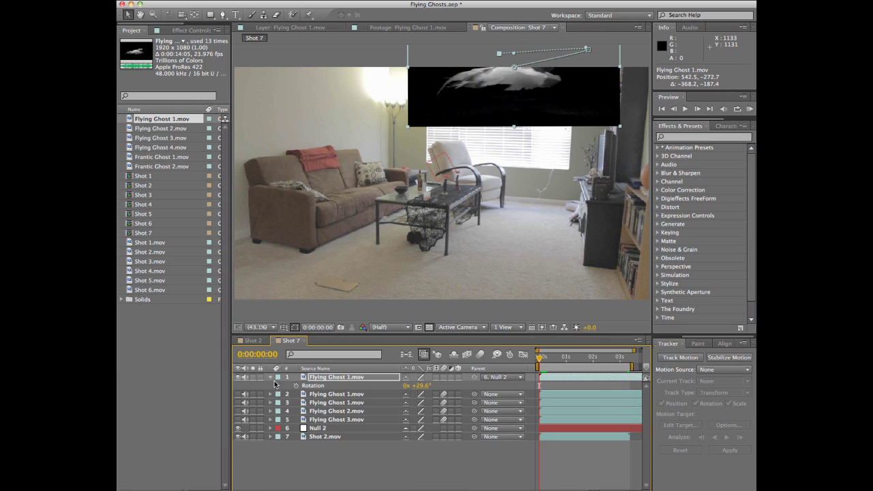
left_click(295, 386)
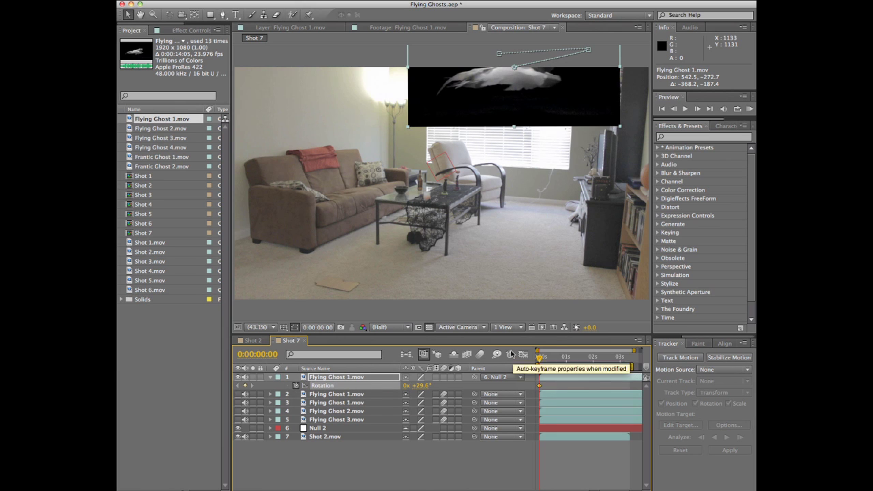
left_click(555, 358)
left_click_drag(555, 360, 535, 364)
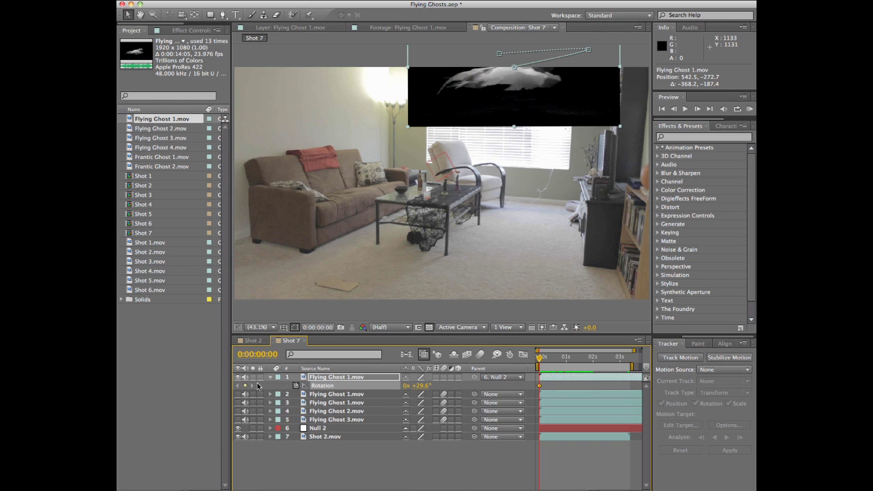
mouse_move(424, 385)
left_mouse_down()
mouse_move(435, 386)
mouse_move(423, 387)
left_mouse_up()
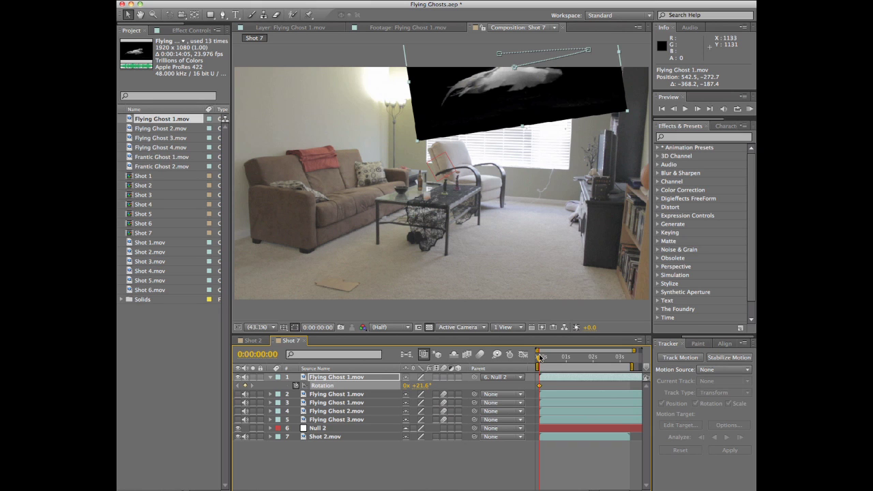
- Set rotation to about 20.6° at 0:00:03:07, level the middle keyframe, then select the keyframes
left_click_drag(540, 357, 590, 356)
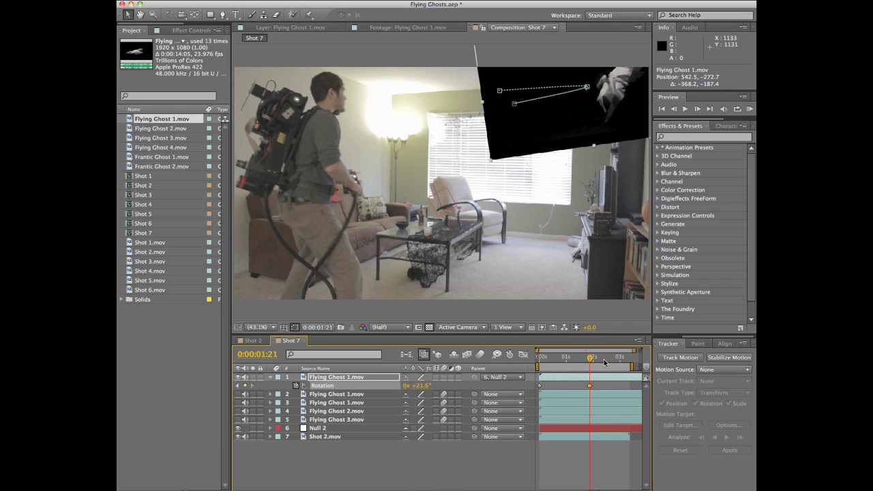
left_click_drag(594, 358, 631, 357)
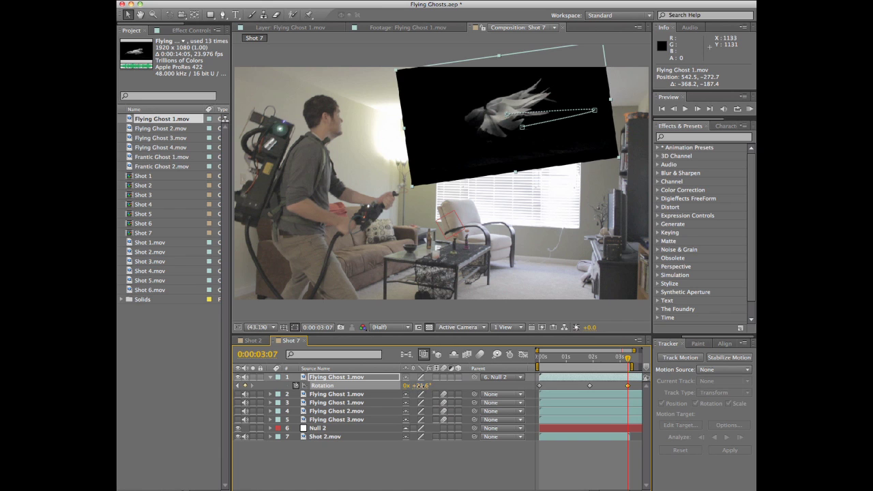
left_click_drag(419, 385, 422, 389)
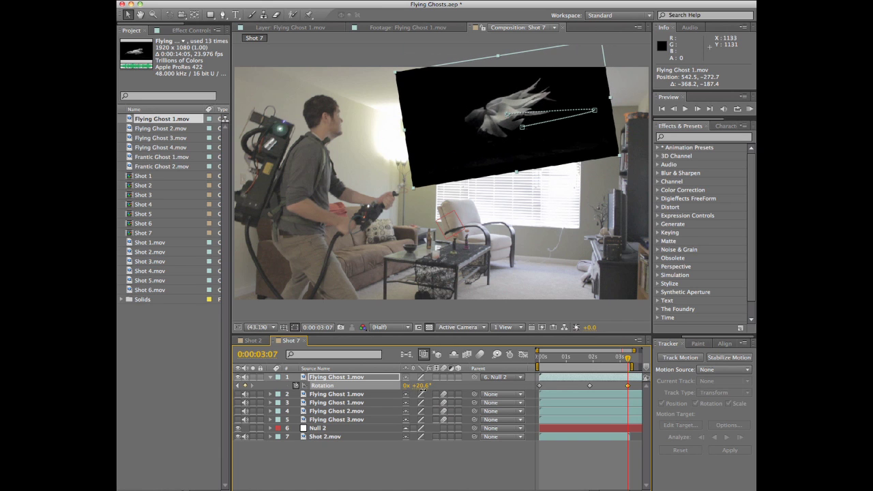
left_click(590, 357)
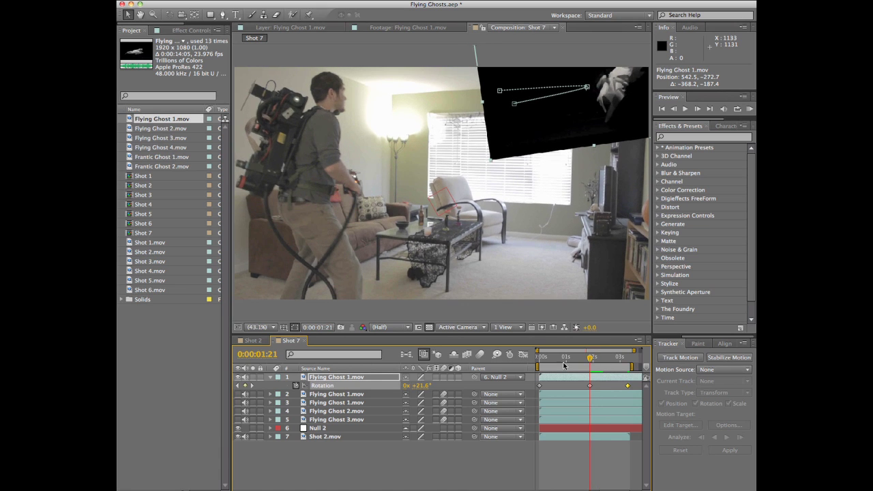
left_click(238, 386)
left_click(251, 386)
left_click_drag(422, 385, 425, 386)
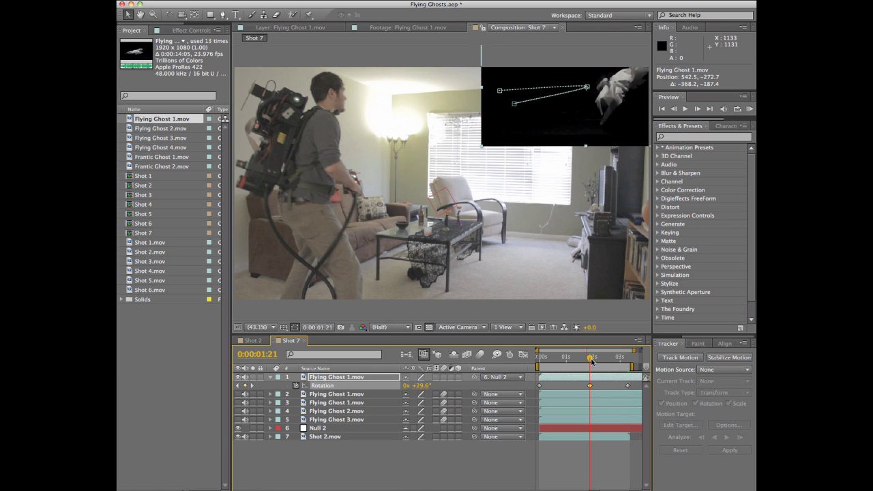
left_click_drag(591, 362, 584, 371)
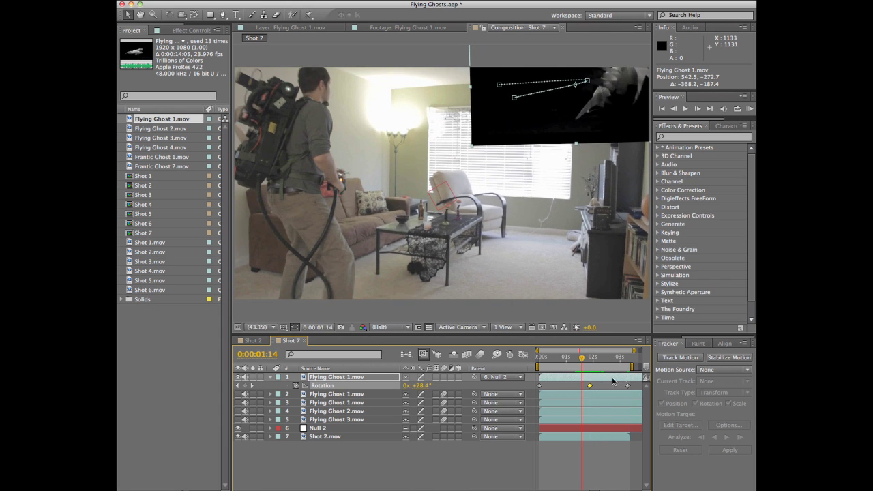
left_click_drag(639, 385, 598, 387)
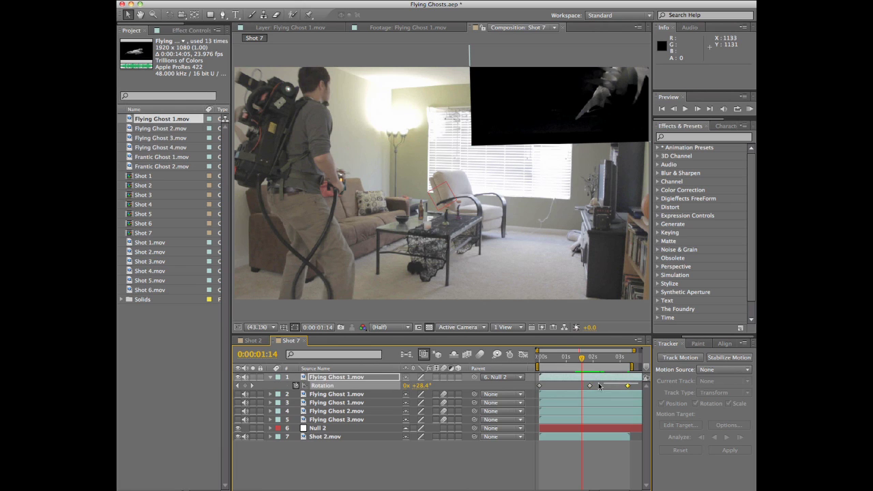
left_click(539, 386)
- Apply Easy Ease to the ghost's Rotation keyframes
right_click(540, 386)
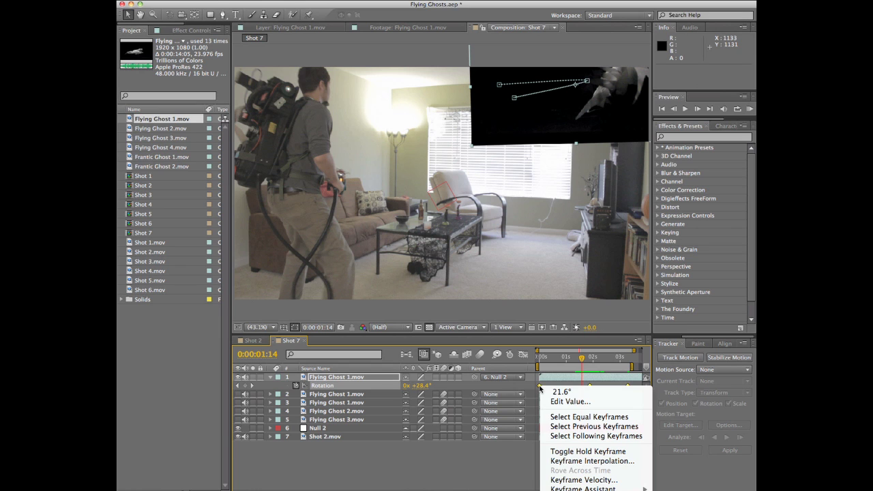
mouse_move(618, 489)
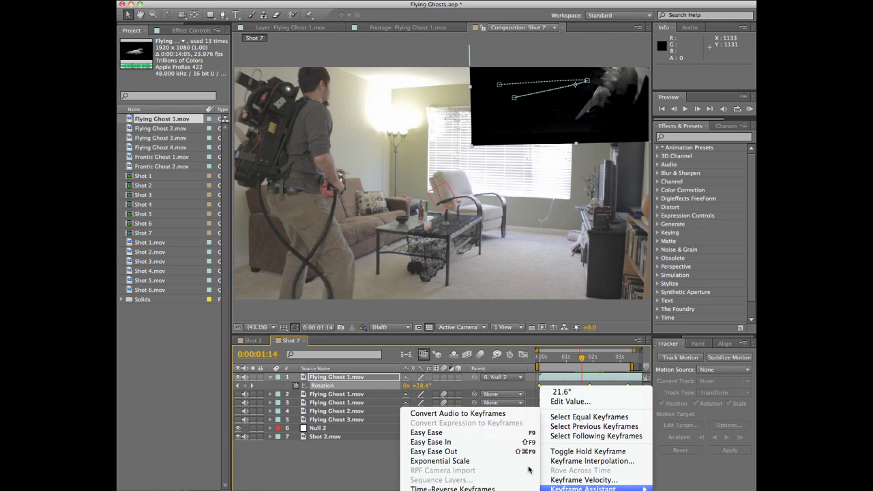
left_click(469, 434)
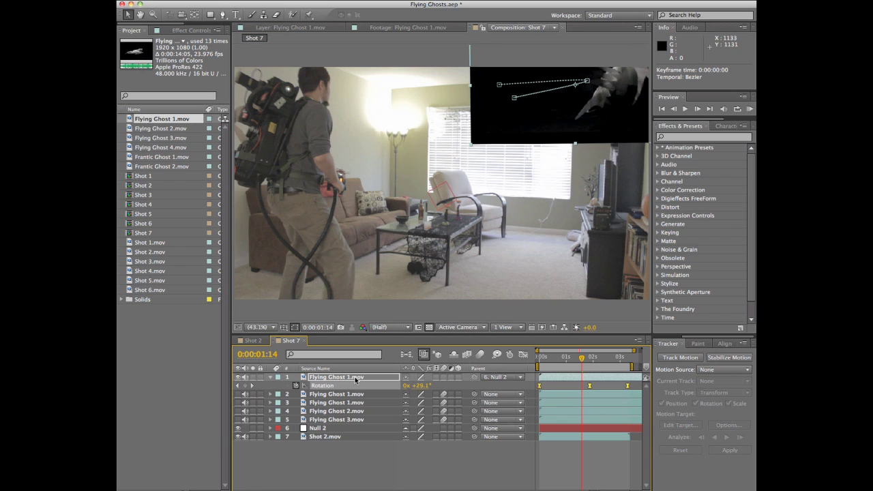
- Apply easing to the Position keyframes, save, and return to the start of the shot
key("p")
left_click_drag(639, 387, 522, 386)
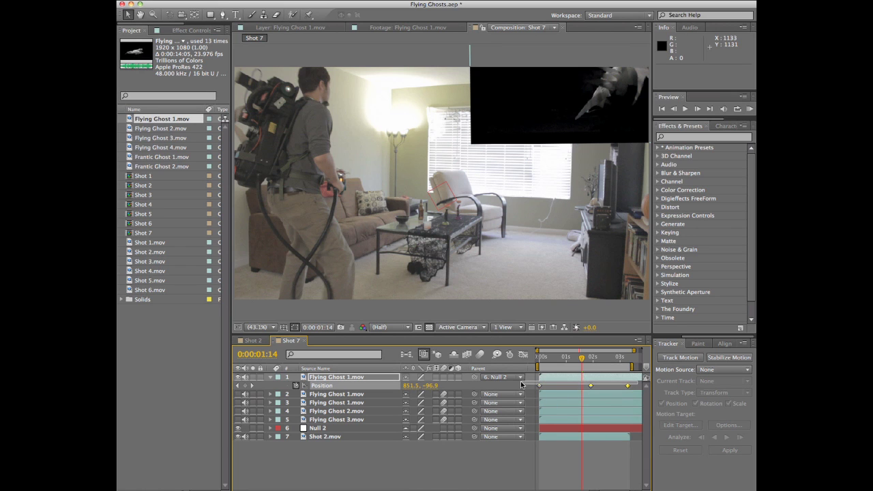
right_click(541, 389)
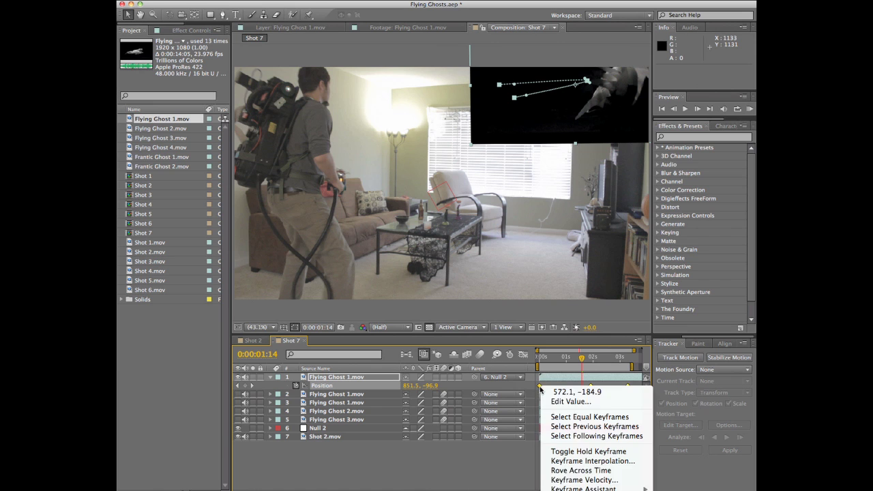
mouse_move(583, 488)
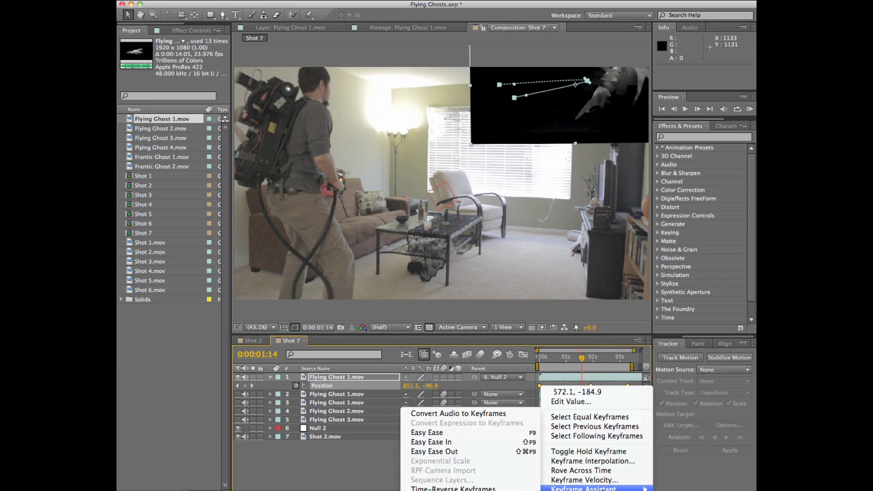
left_click(502, 441)
left_click(577, 468)
key("super+s")
key("Home")
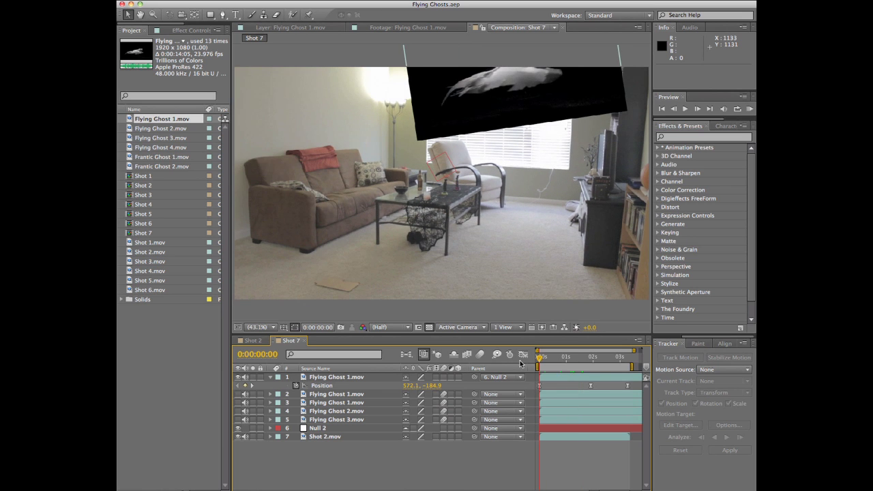
key("equal")
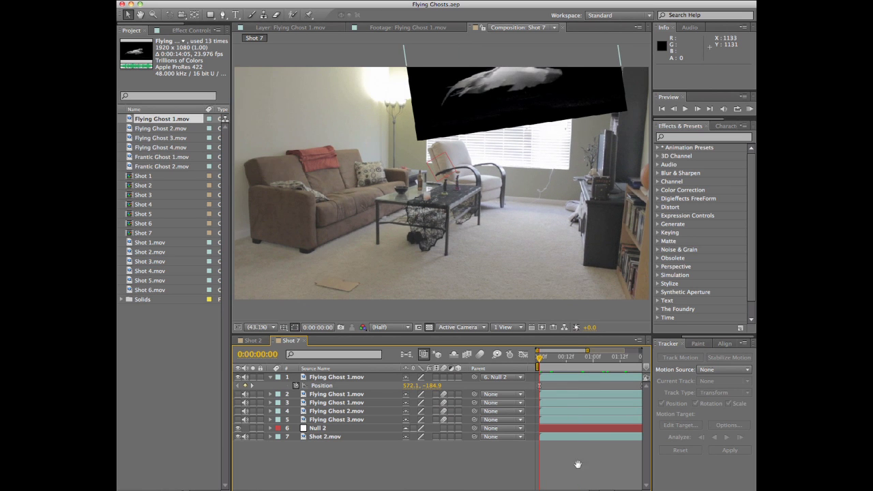
- Preview the shot, then enlarge the ghost layer to about 62% scale
key("space")
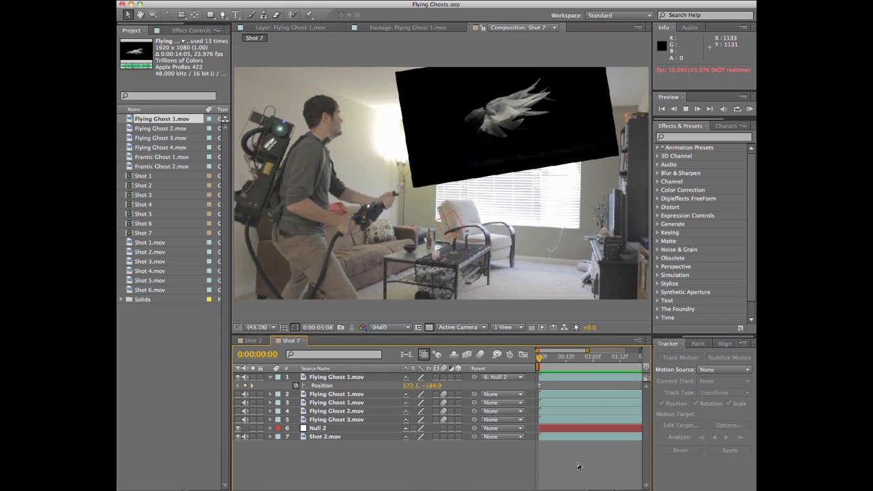
key("space")
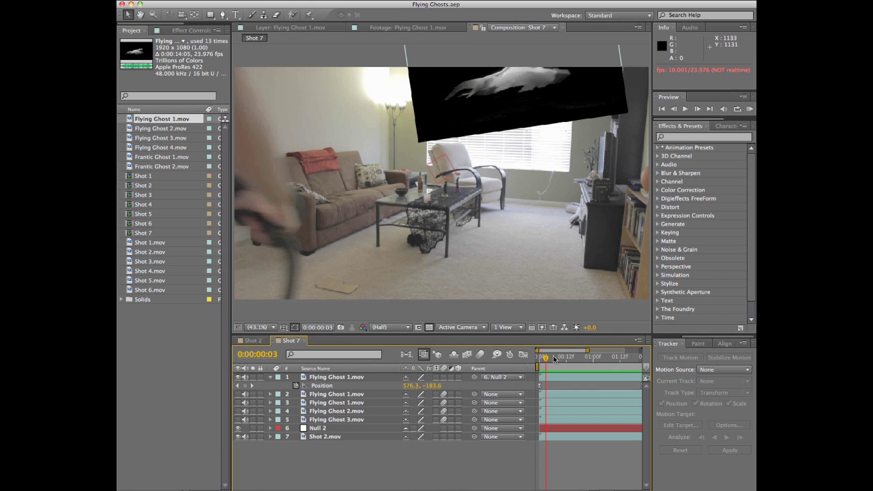
key("Home")
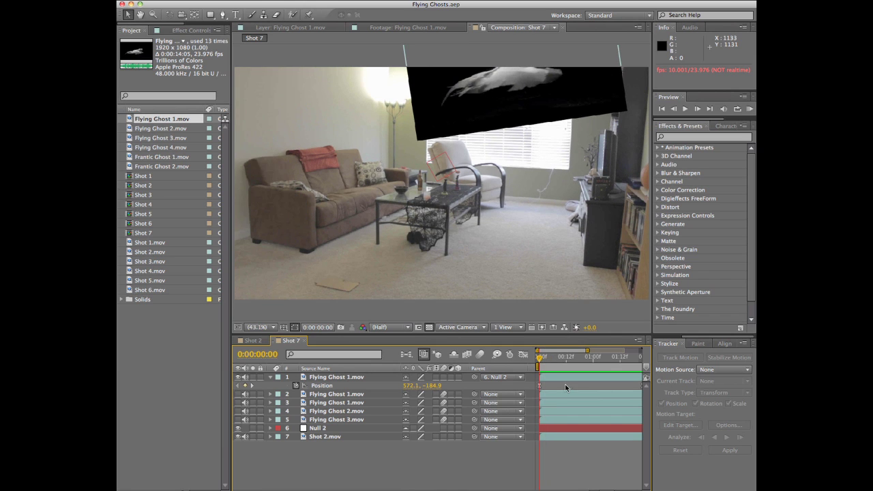
left_click(580, 377)
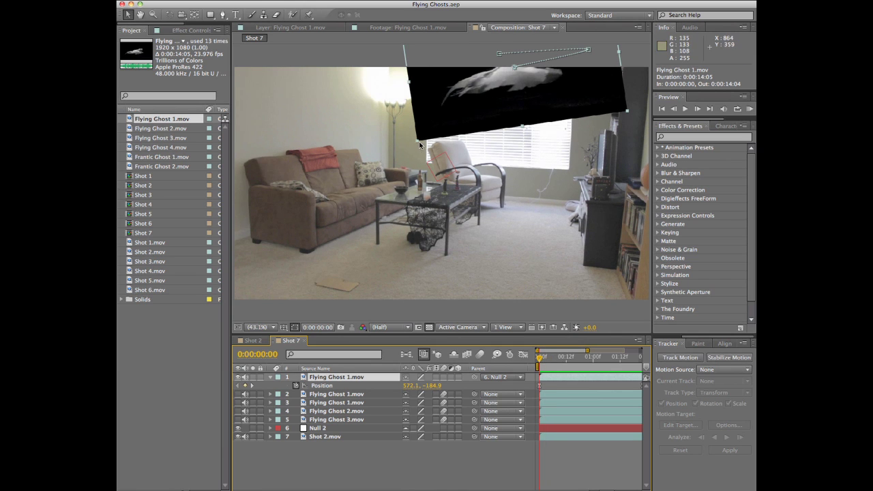
left_click_drag(419, 144, 407, 165)
left_click(563, 453)
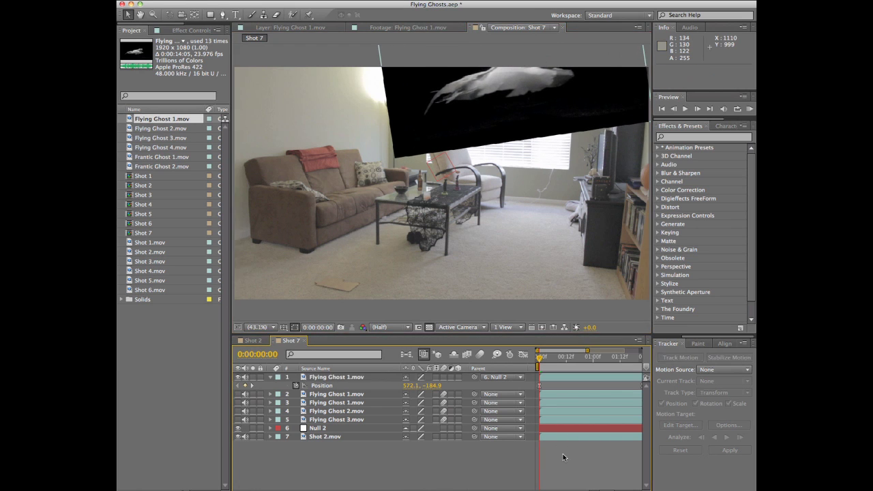
- Preview the ghost's motion, select its Position keyframe at 3:09, and return to frame 0
key("space")
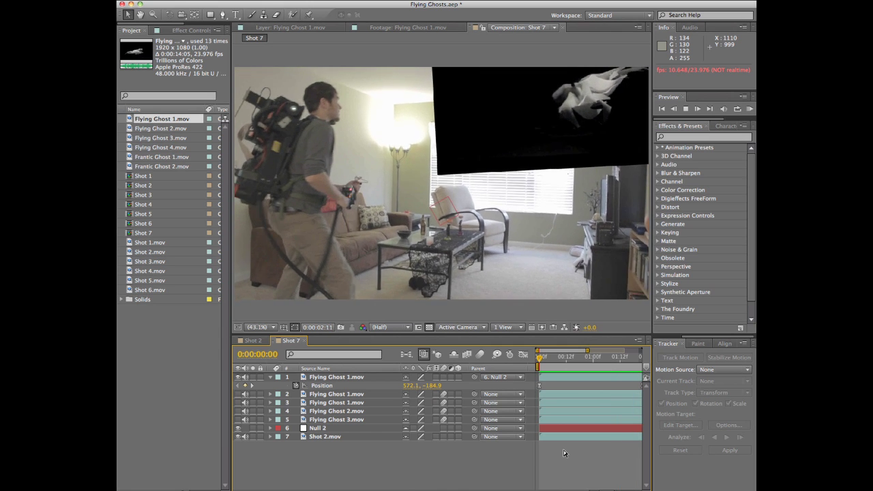
key("space")
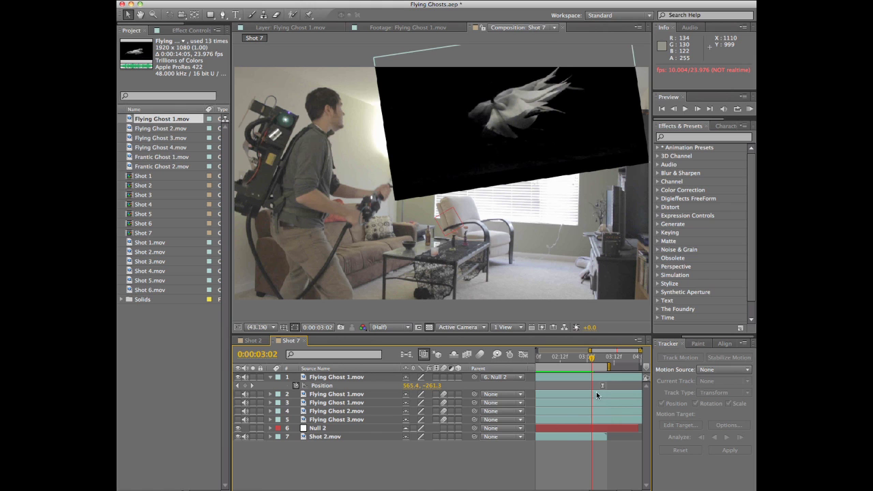
left_click(603, 387)
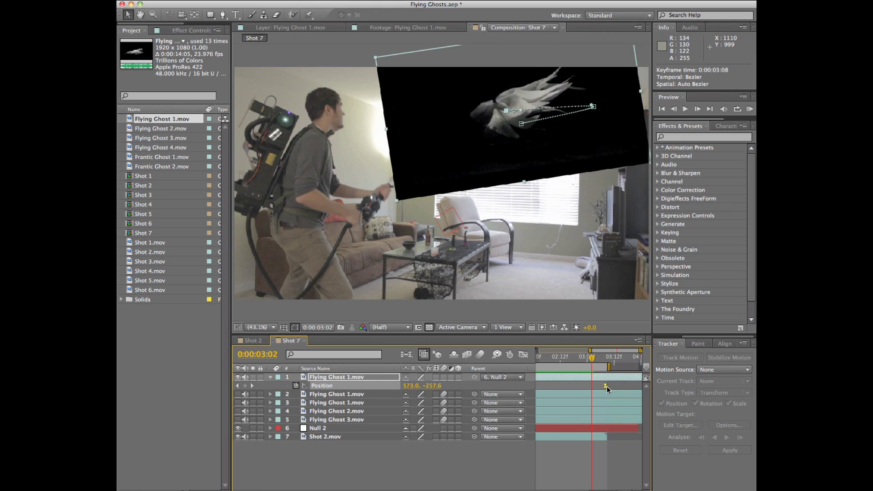
key("Home")
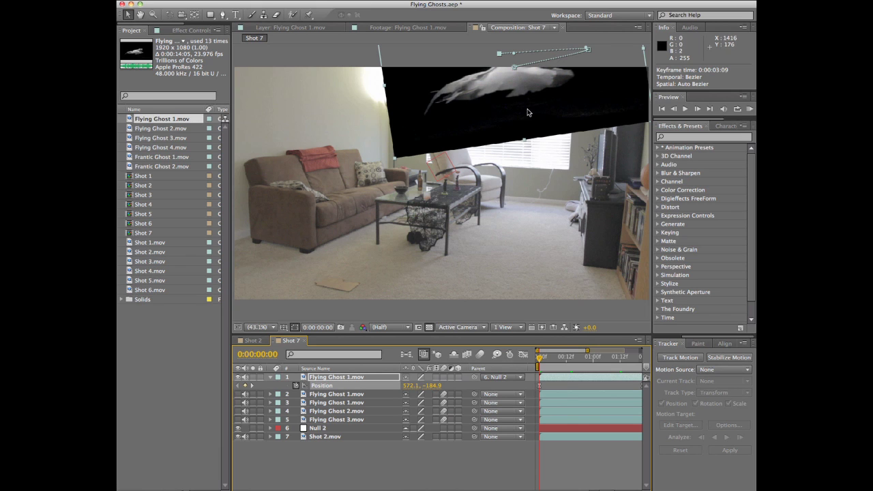
left_click(585, 466)
- Save the project and set the ghost layer's blending mode to Linear Dodge
left_click_drag(586, 350, 639, 350)
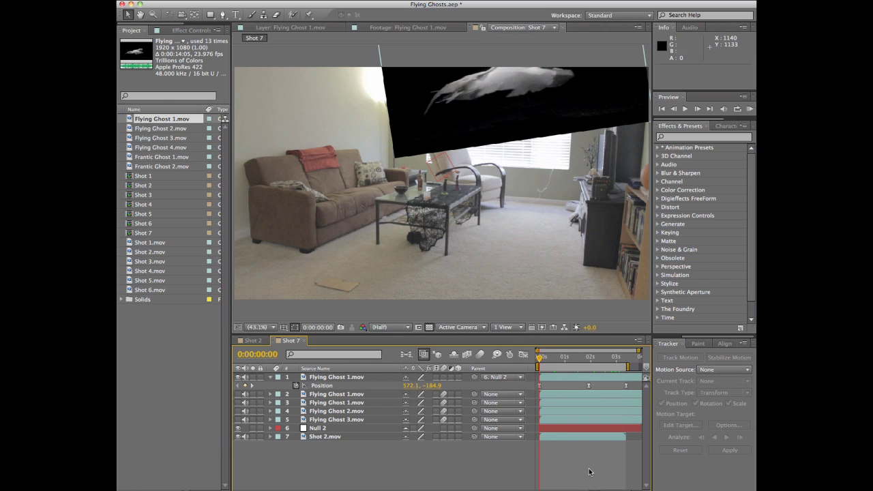
key("super+s")
left_click(579, 376)
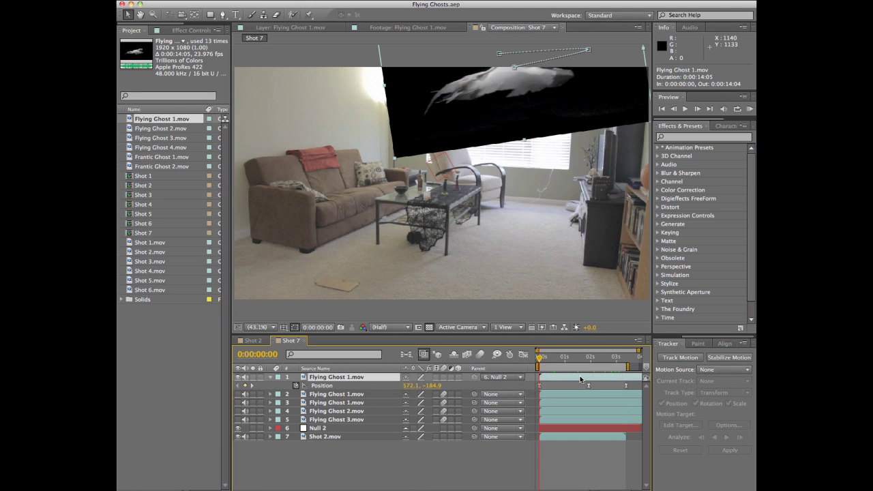
right_click(580, 379)
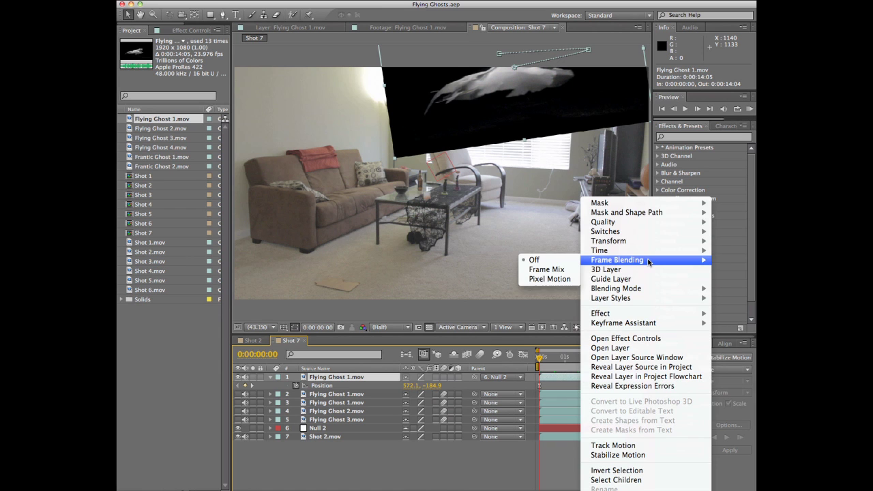
mouse_move(638, 289)
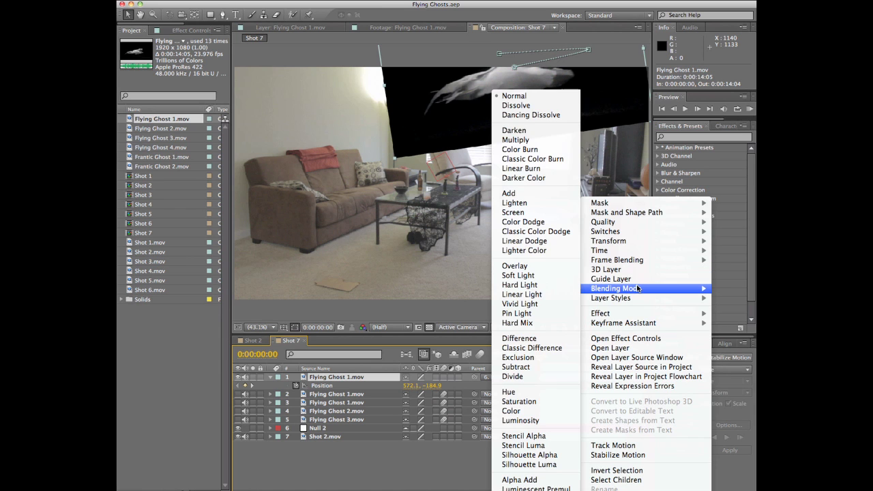
left_click(550, 243)
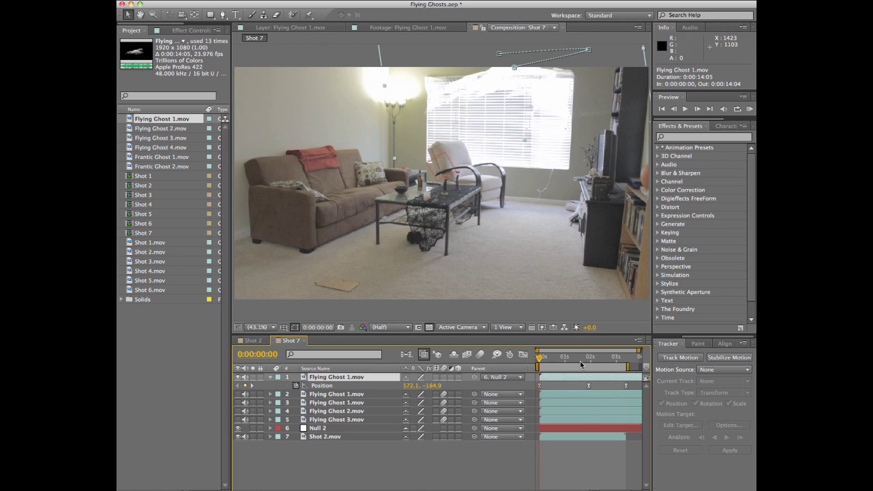
- Preview the blend, scrubbing to frame 2:13, and save the project
left_click_drag(590, 356, 574, 362)
key("space")
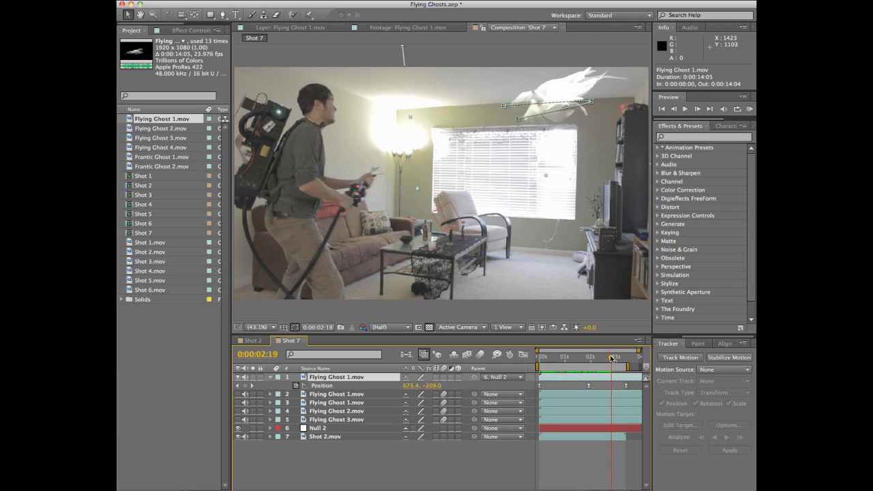
key("space")
left_click_drag(616, 358, 581, 358)
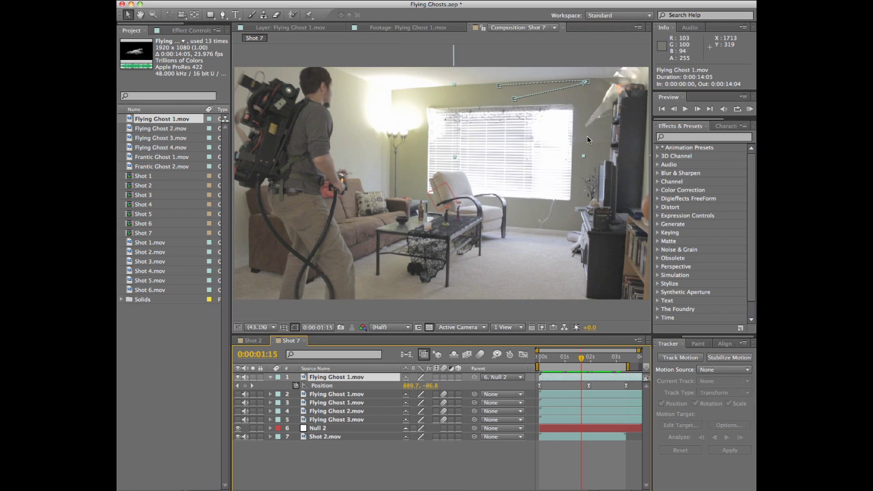
left_click(592, 359)
left_click_drag(592, 359, 594, 355)
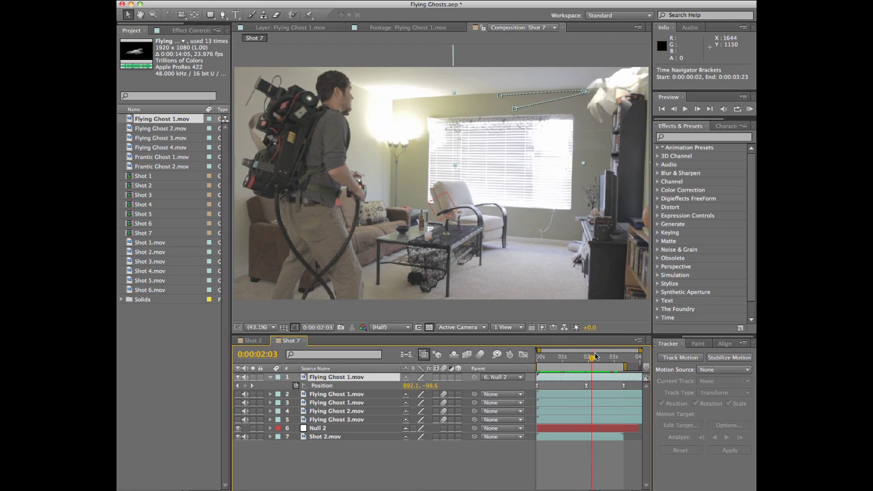
left_click(610, 357)
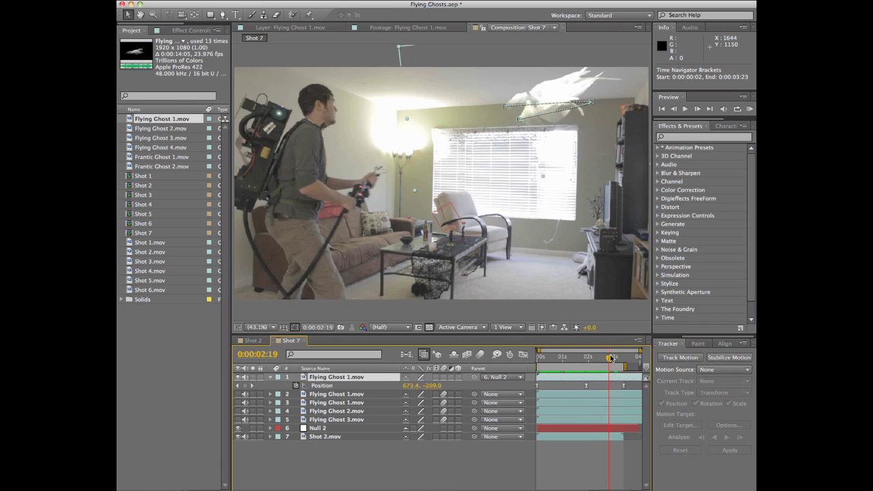
key("Page_Up")
key("Page_Up")
key("Page_Up")
key("Page_Up")
key("Page_Up")
key("Page_Up")
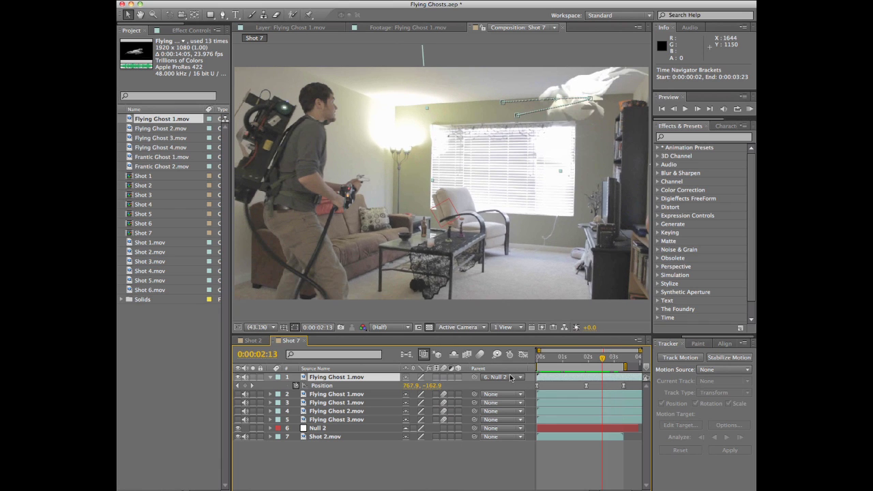
key("ctrl+s")
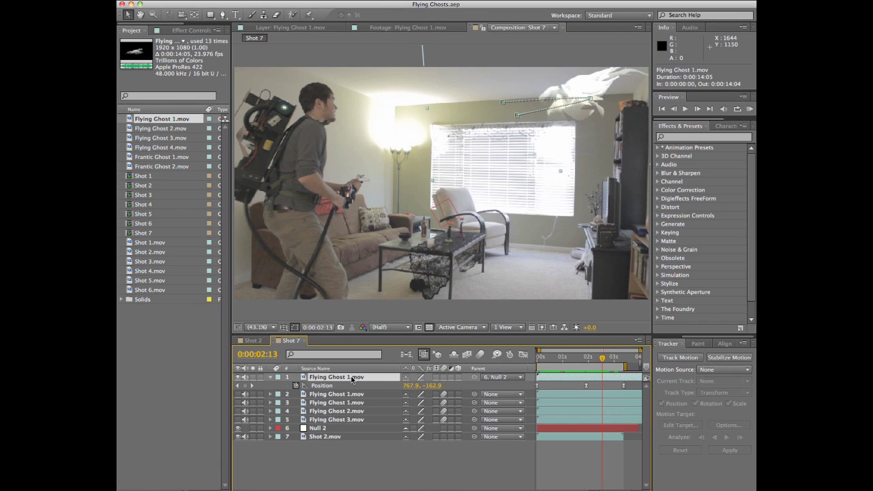
- Add Brightness & Contrast to the ghost layer with Brightness 6.0 and Contrast 20.0
left_click(331, 0)
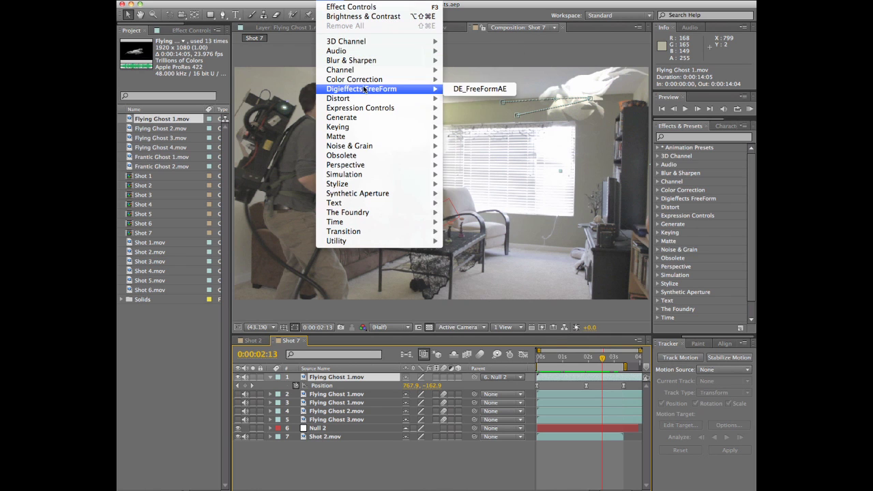
mouse_move(372, 79)
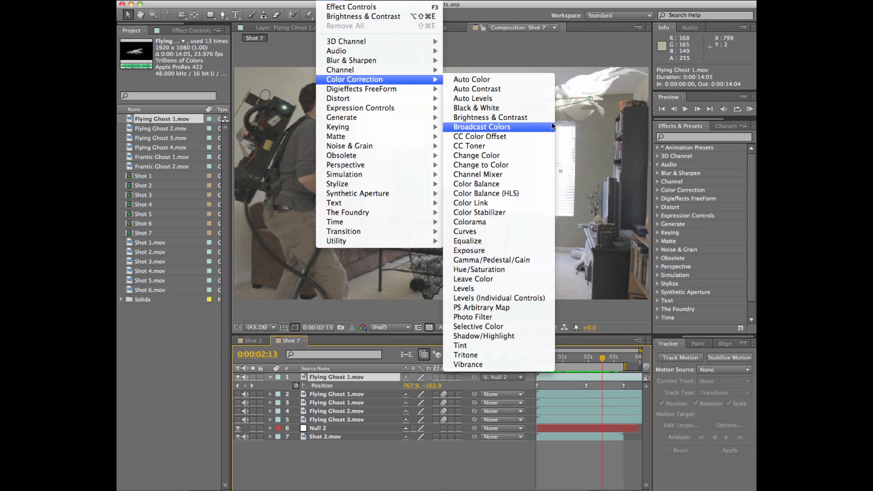
left_click(532, 117)
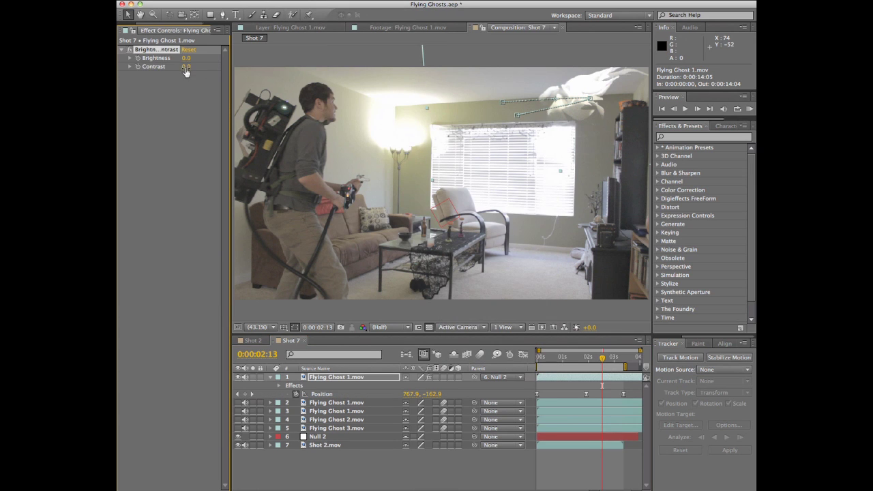
left_click_drag(185, 66, 195, 67)
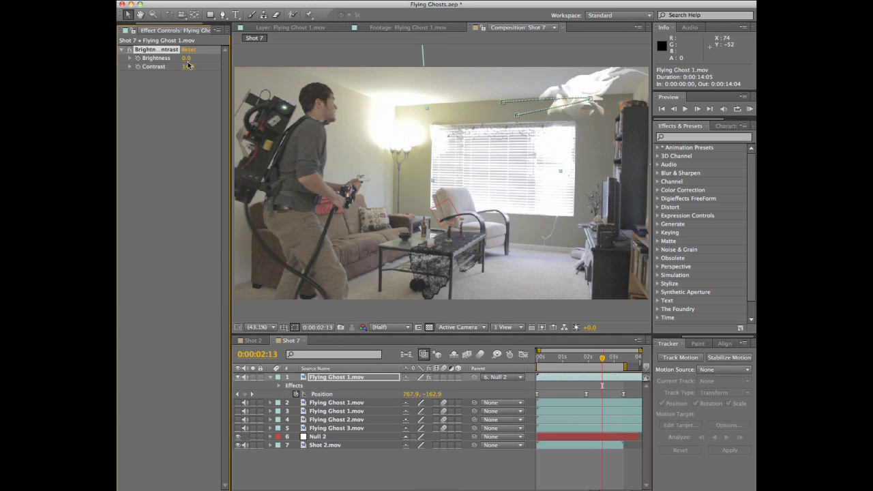
left_click_drag(185, 58, 222, 56)
left_click_drag(184, 19, 178, 41)
left_click_drag(189, 72, 189, 75)
- Review the adjusted ghost at frame 2:10 and play the shot back
mouse_move(602, 356)
left_mouse_down()
mouse_move(613, 357)
mouse_move(543, 356)
mouse_move(601, 357)
left_mouse_up()
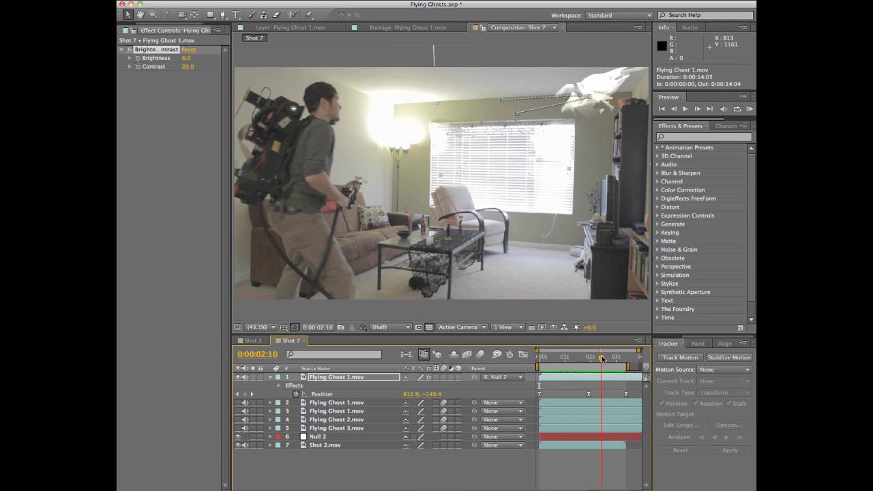
left_click(581, 468)
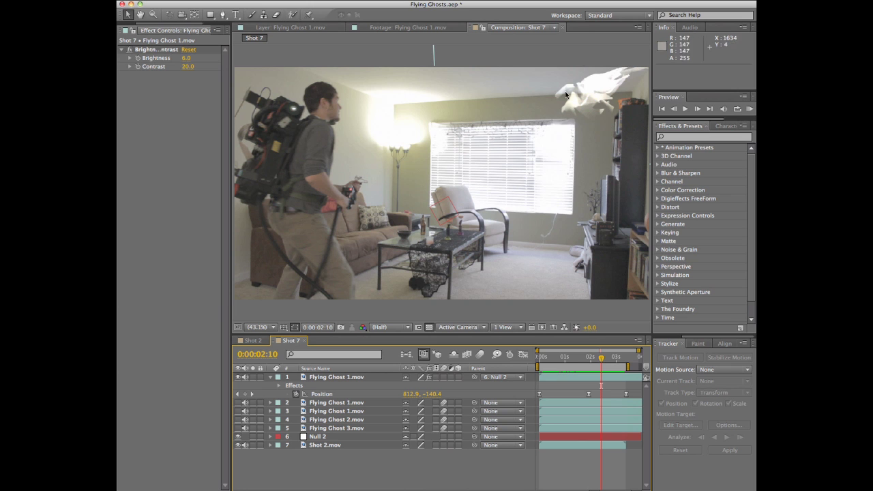
key("space")
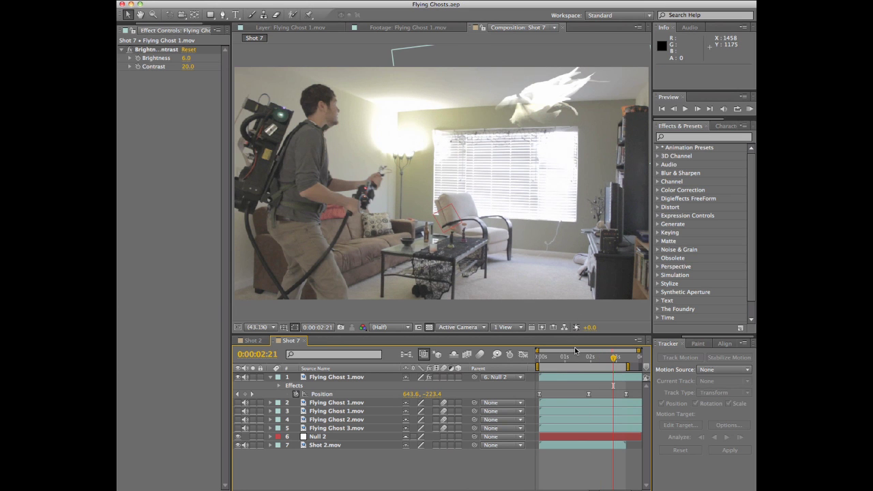
- Add a Tint effect to the Flying Ghost 1.mov layer and move to frame 2:17
left_click_drag(575, 355, 612, 360)
left_click(338, 376)
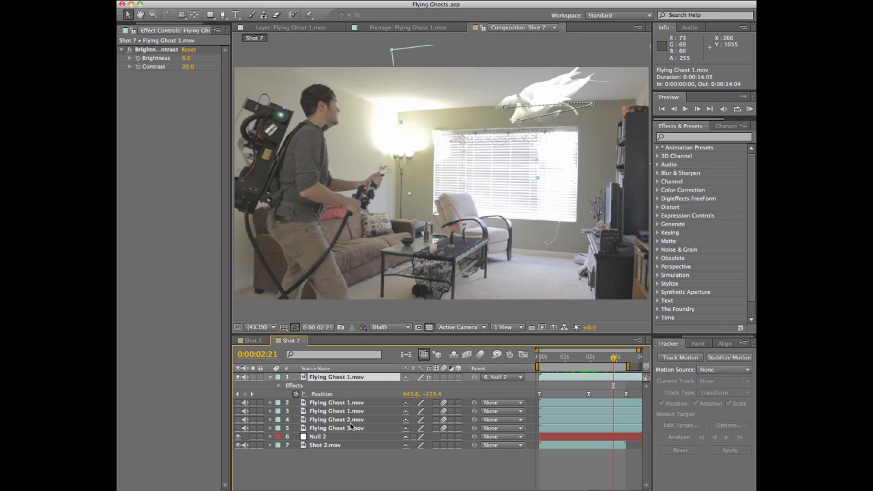
key("ctrl+alt+shift+e")
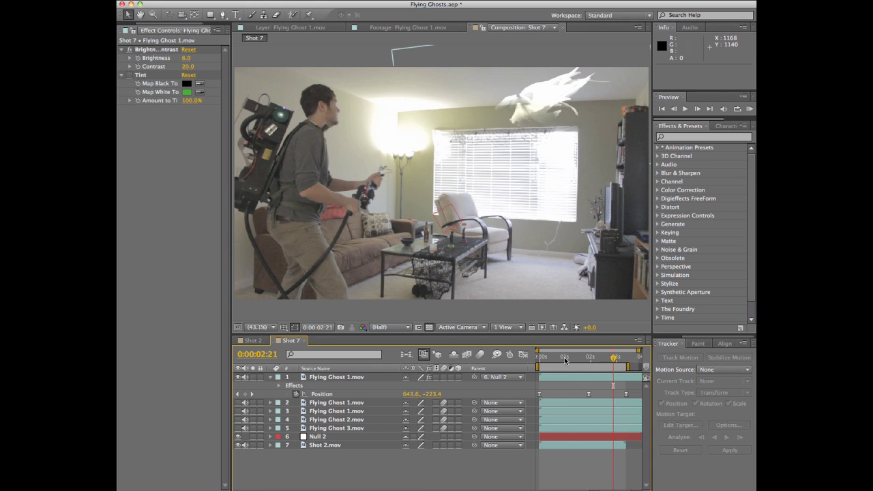
left_click_drag(565, 360, 609, 382)
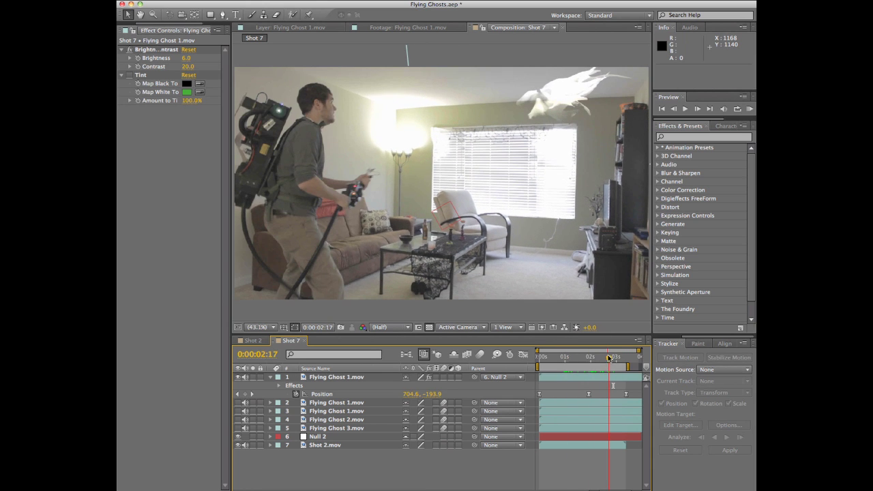
left_click(378, 378)
- Delete the extra Tint 2 effect and re-enable the original Tint
left_click(334, 1)
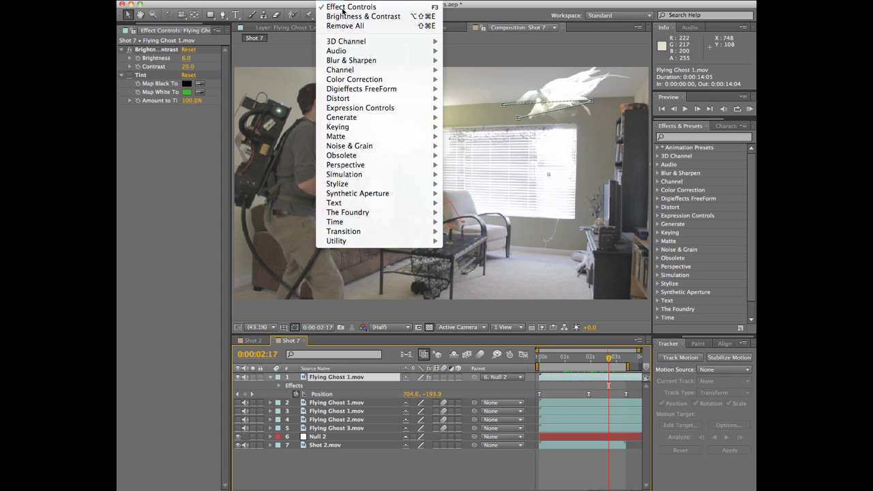
mouse_move(407, 80)
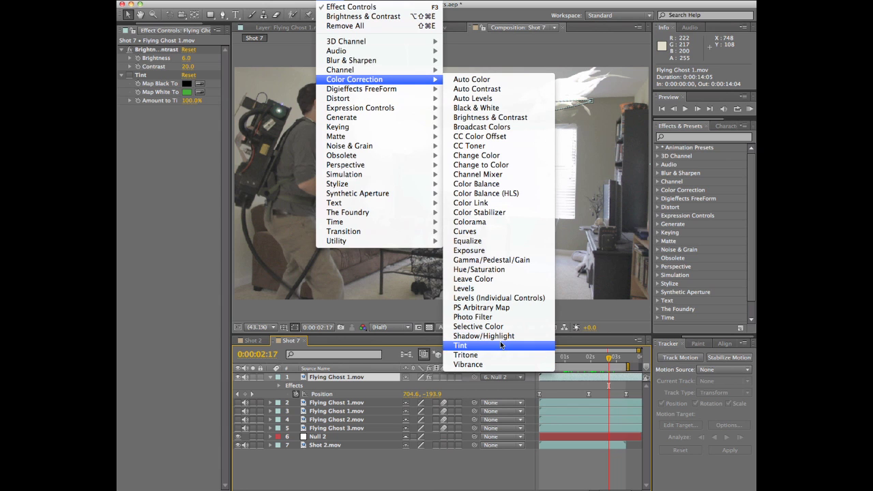
left_click(500, 344)
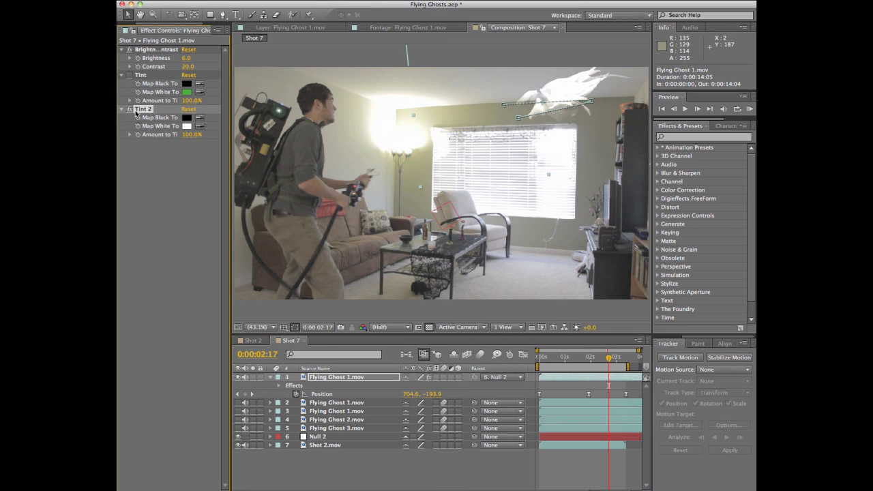
key("Delete")
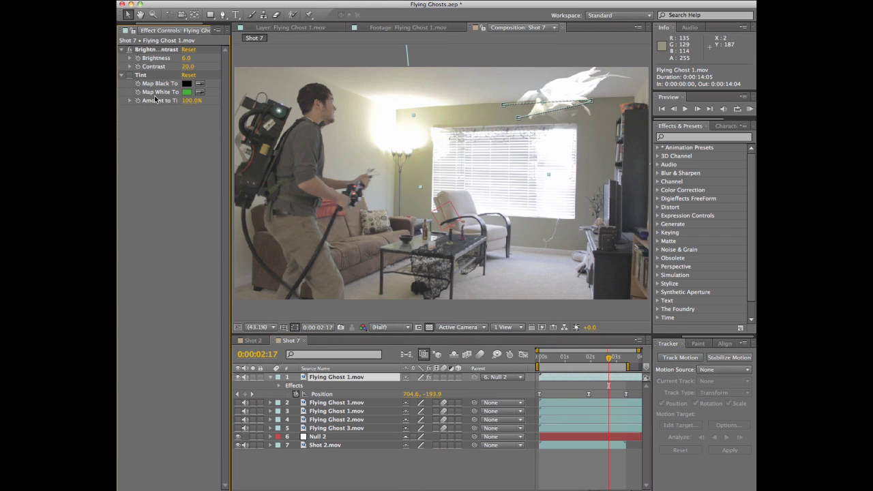
left_click(129, 75)
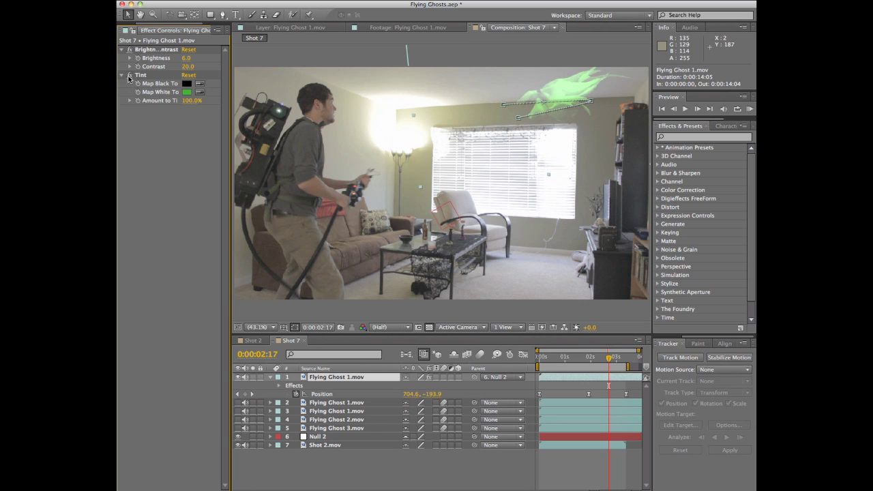
- Set Tint's Map White To colour to a darker, less saturated green and check frames
left_click(186, 93)
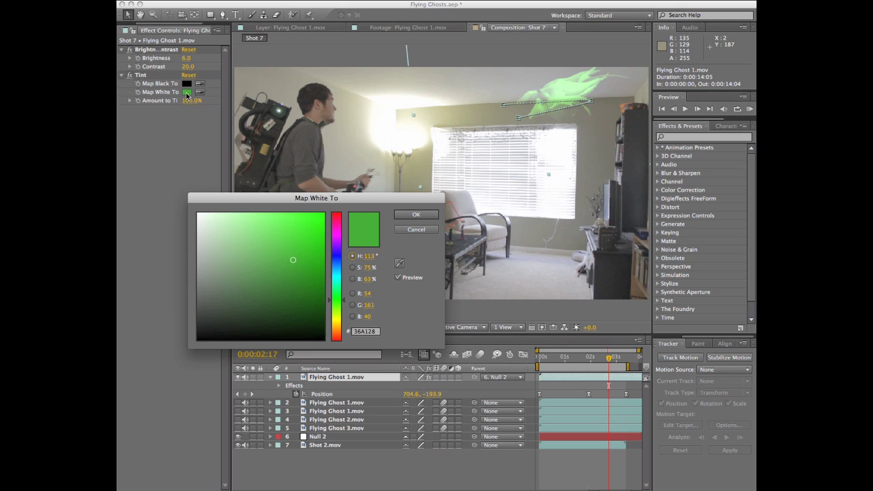
mouse_move(293, 260)
left_mouse_down()
mouse_move(310, 250)
mouse_move(285, 265)
mouse_move(335, 235)
mouse_move(346, 216)
left_mouse_up()
mouse_move(294, 262)
left_mouse_down()
mouse_move(288, 257)
mouse_move(311, 260)
mouse_move(292, 271)
mouse_move(313, 264)
left_mouse_up()
key("Return")
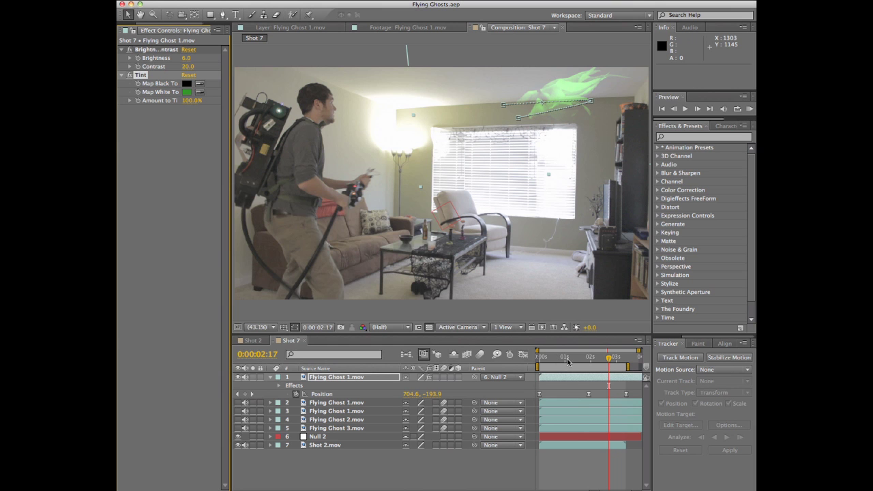
left_click_drag(568, 362, 616, 361)
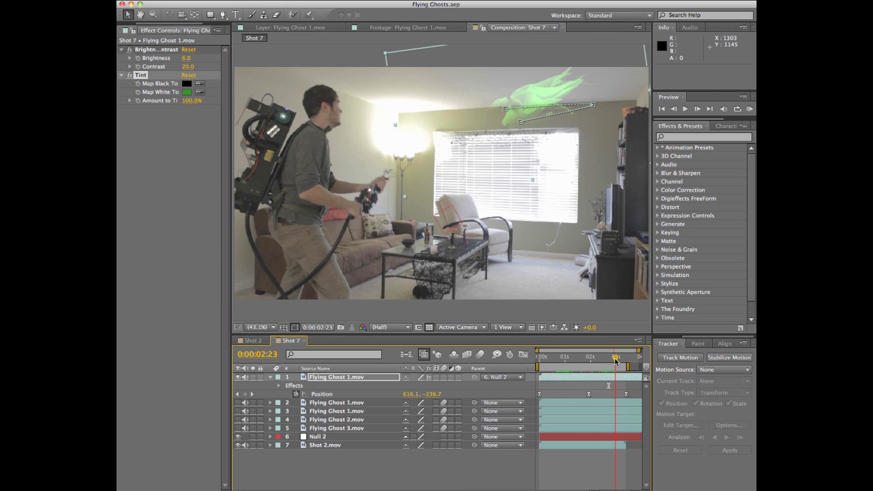
- Enable the Motion Blur switch on Flying Ghost 1.mov and scrub to inspect the blur
left_click(345, 379)
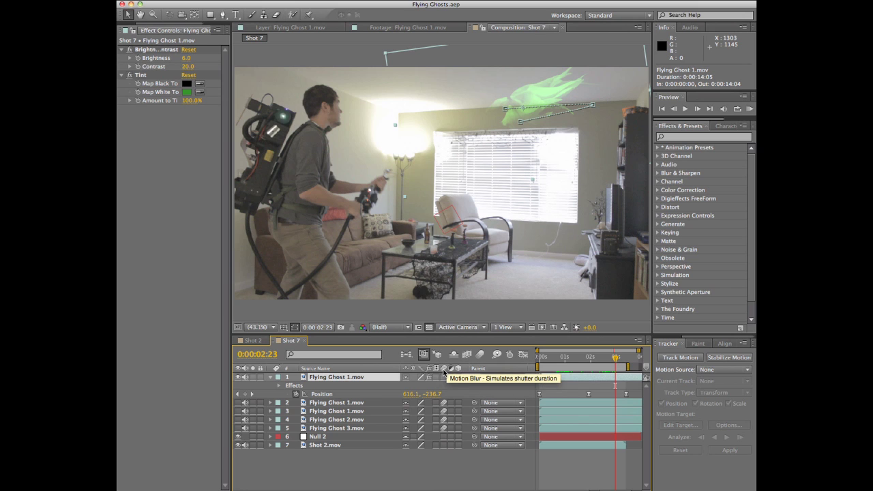
left_click(444, 378)
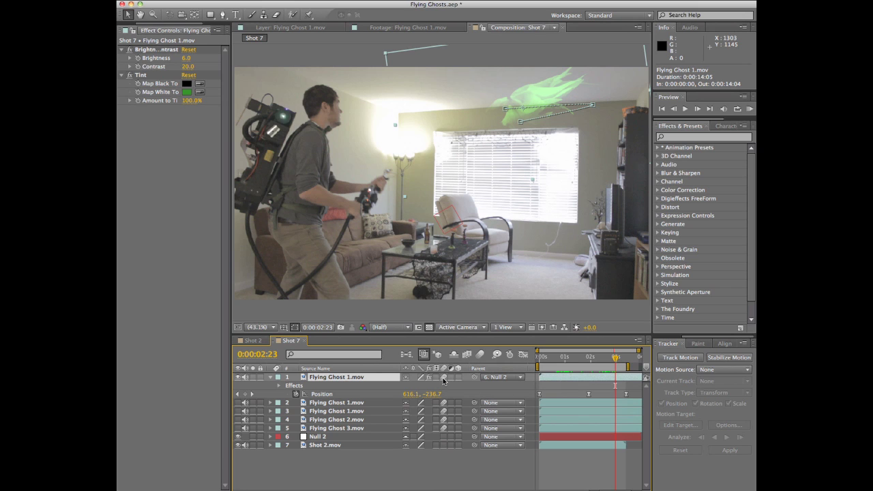
mouse_move(614, 357)
left_mouse_down()
mouse_move(568, 361)
mouse_move(618, 359)
left_mouse_up()
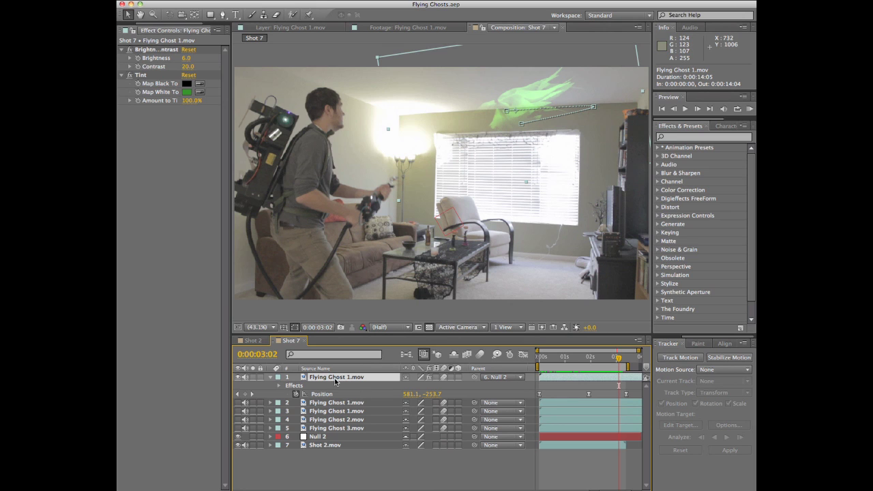
- Copy and paste the ghost layer, then scrub through the shot to compare both ghosts
key("cmd+c")
key("cmd+v")
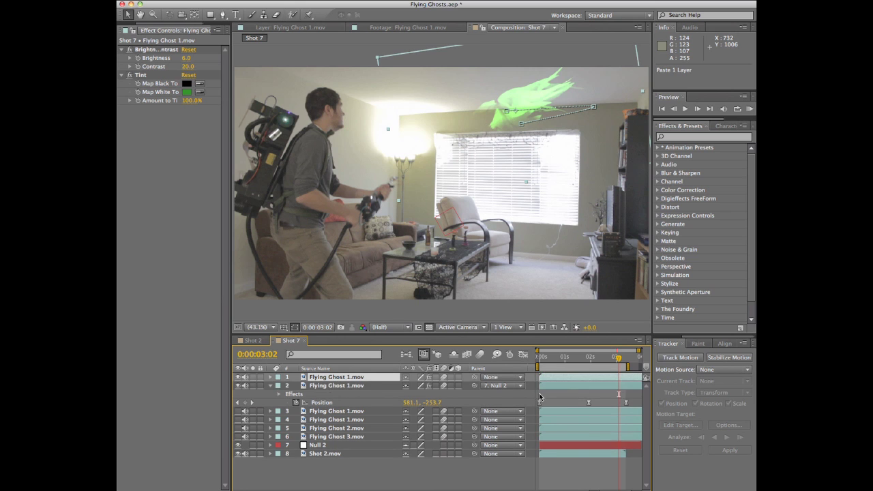
key("Home")
left_click_drag(596, 350, 629, 350)
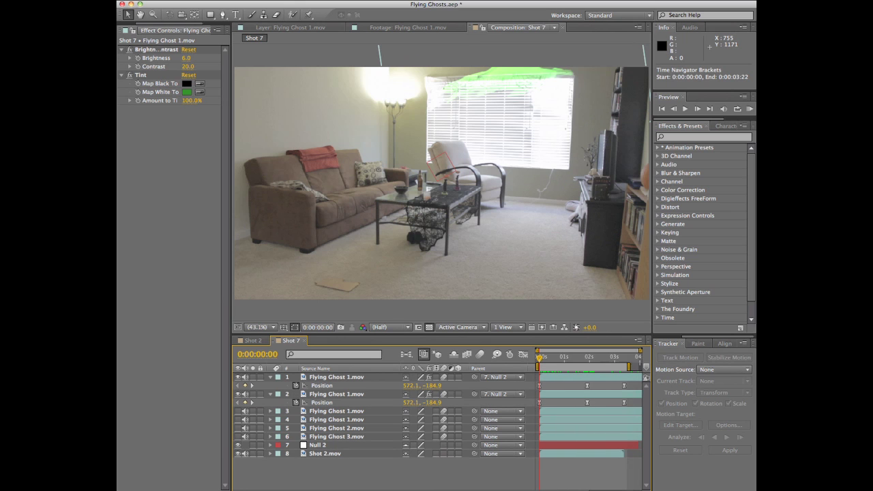
left_click_drag(556, 366, 625, 365)
key("Home")
left_click(604, 357)
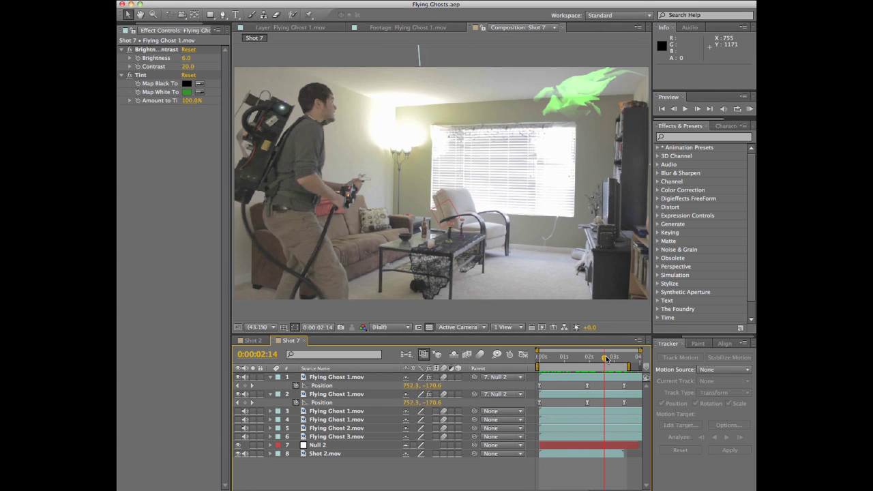
left_click_drag(606, 359, 610, 358)
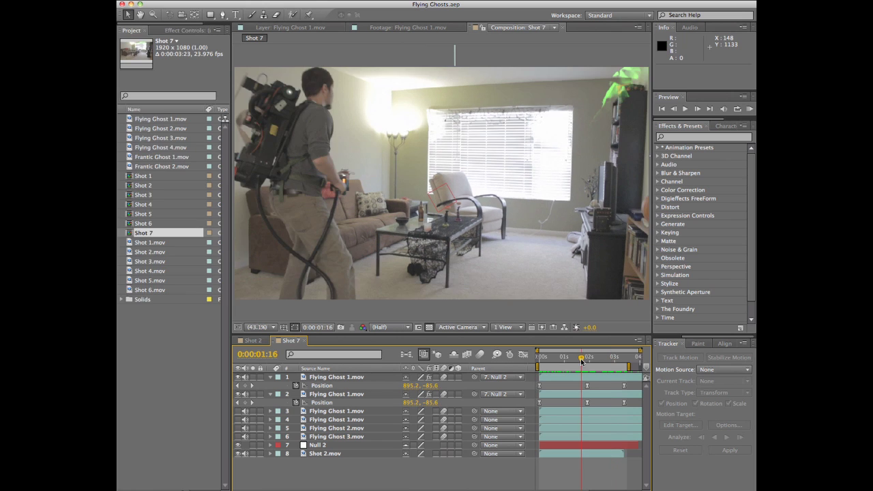
- Collapse and select both ghost layers and apply CC Wide Time to them
left_click_drag(610, 357, 608, 358)
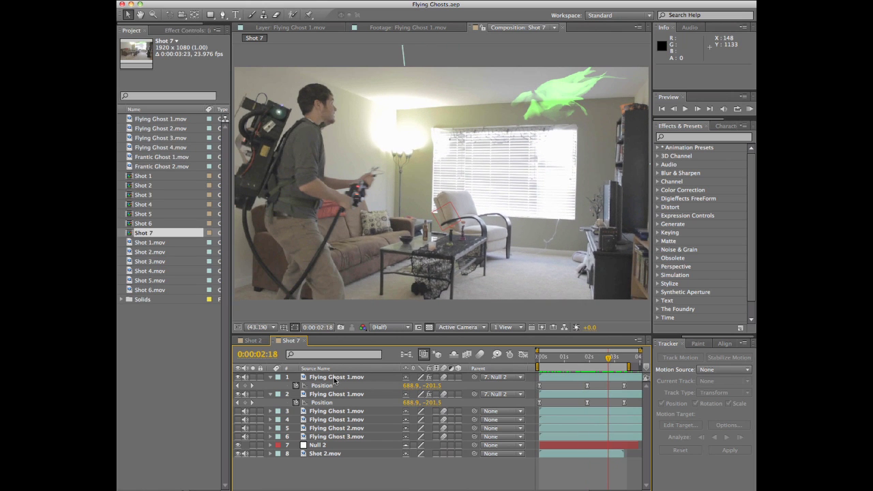
left_click(335, 378)
left_click(273, 377)
left_click(270, 386)
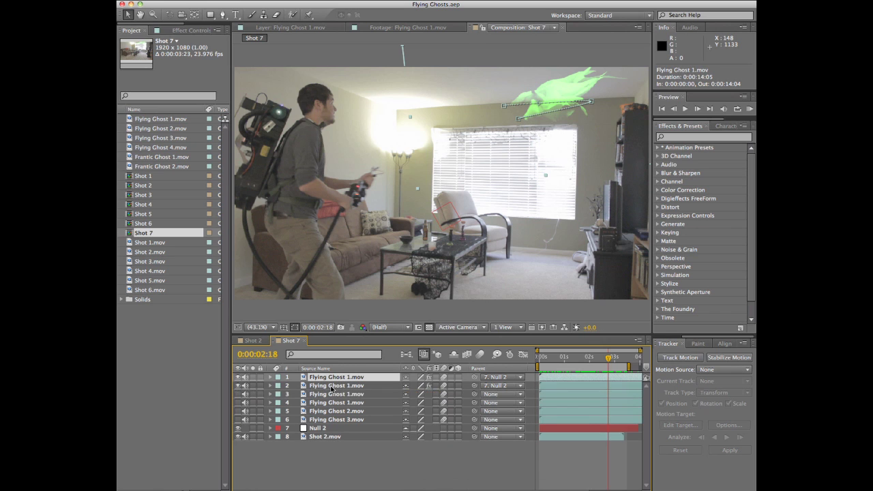
left_click(333, 386, "shift")
left_click(330, 1)
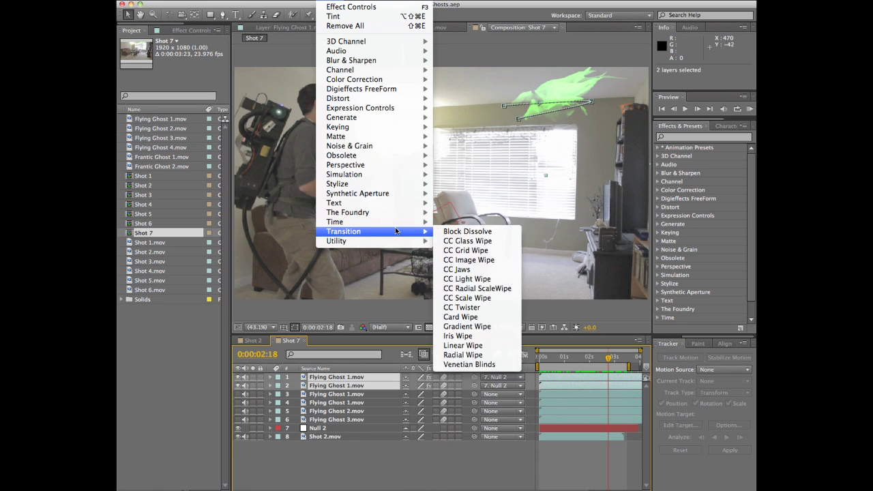
mouse_move(399, 224)
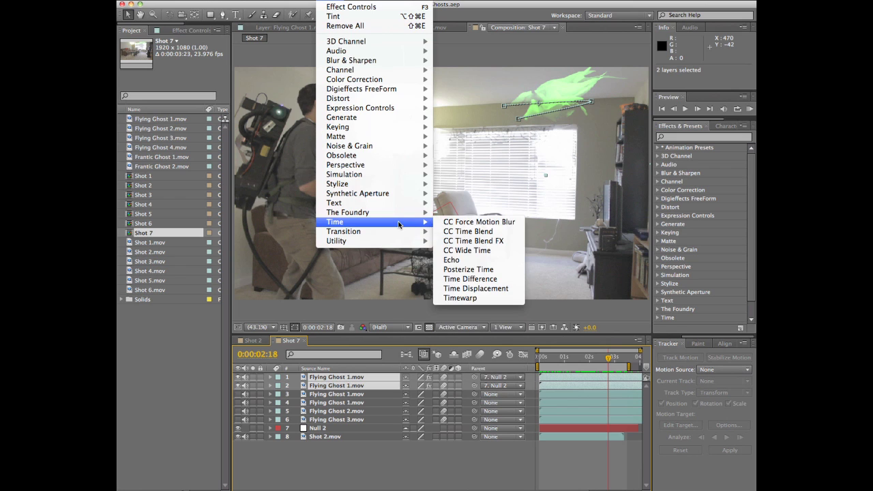
left_click(496, 253)
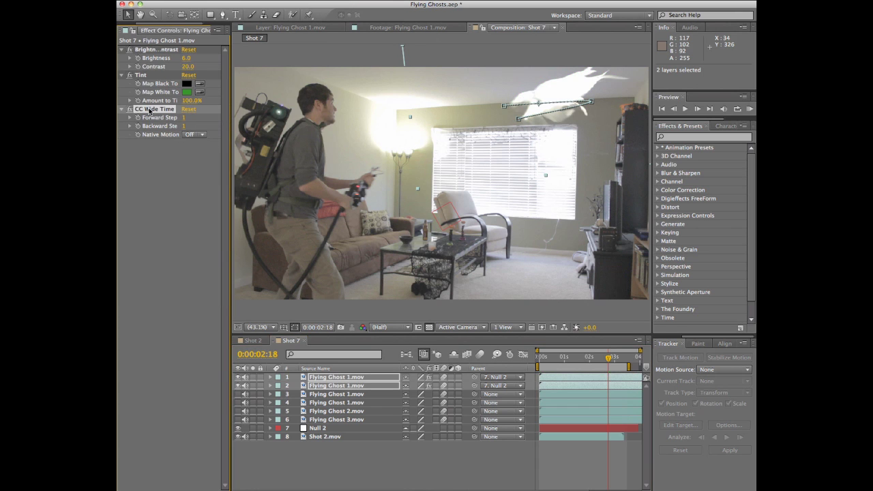
- Move CC Wide Time above Brightness & Contrast on each ghost layer
left_click_drag(147, 99, 147, 51)
left_click(328, 377)
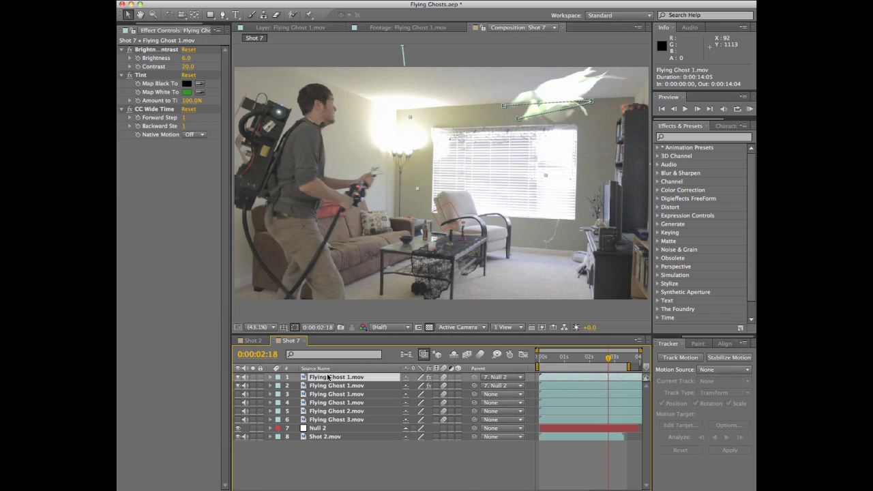
left_click(149, 116)
left_click_drag(149, 109, 152, 49)
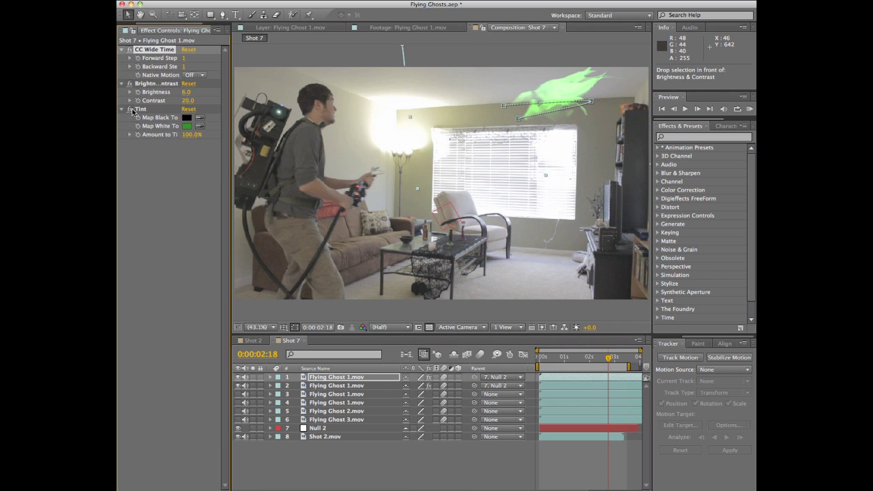
- Set Forward and Backward Steps to 3 and rewind to review the trails
key("Page_Up")
key("Page_Up")
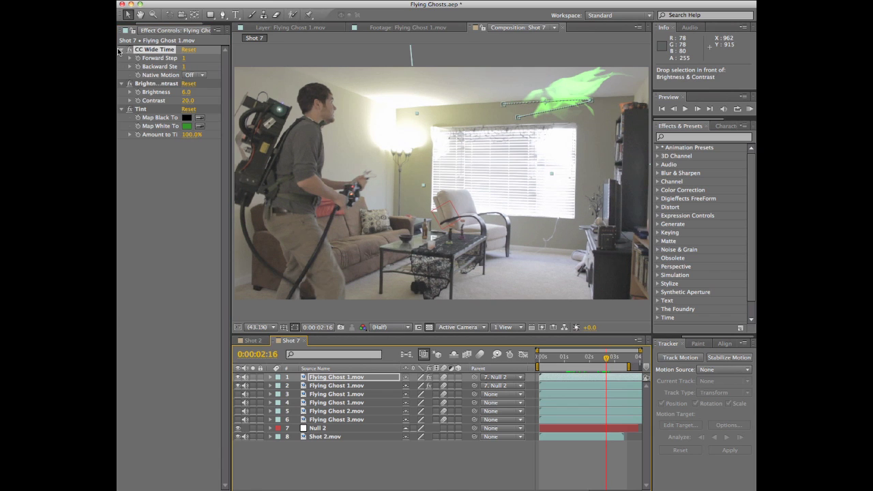
left_click(185, 59)
left_click(174, 169)
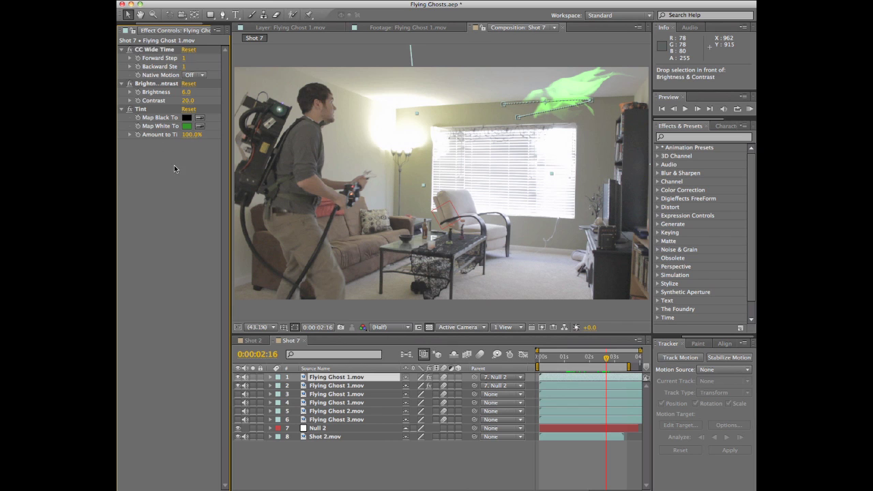
left_click(597, 469)
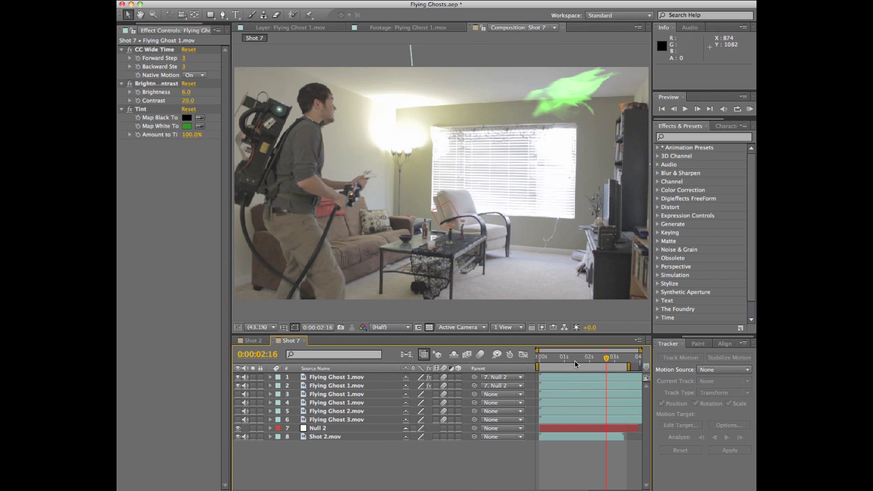
left_click_drag(575, 363, 538, 362)
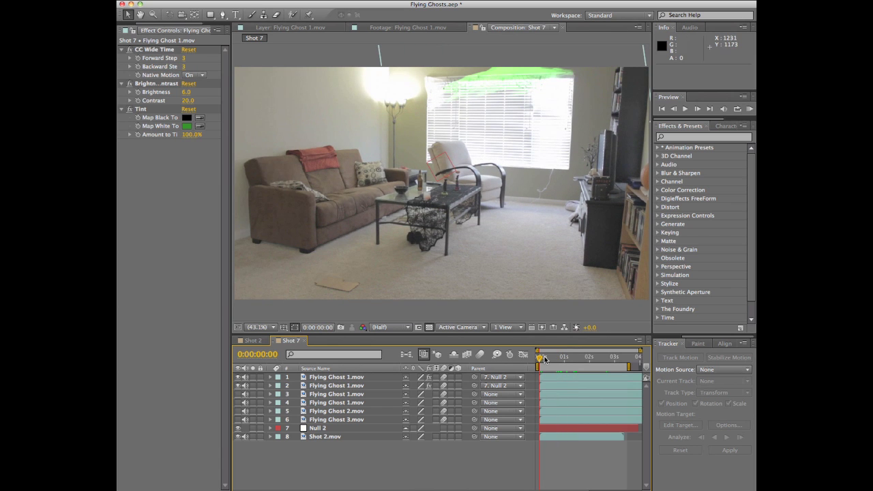
- Preview Shot 7, save the project with Ctrl+S, and play the preview again
key("space")
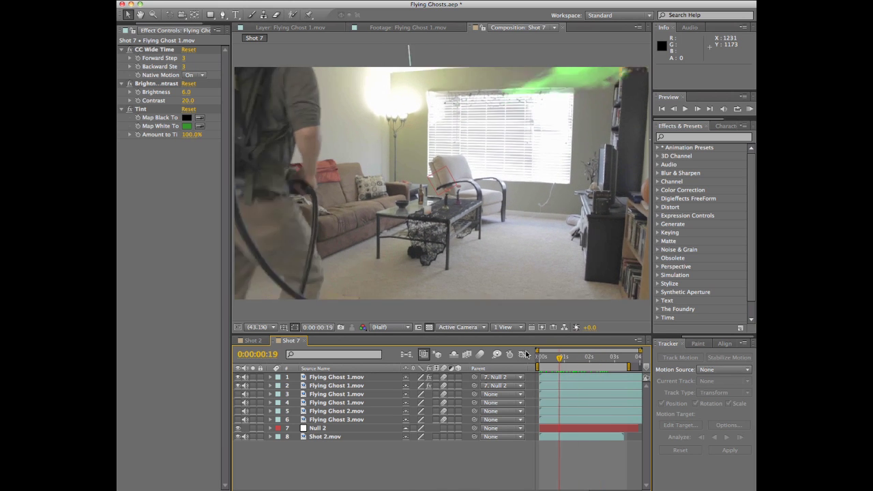
key("space")
key("ctrl+s")
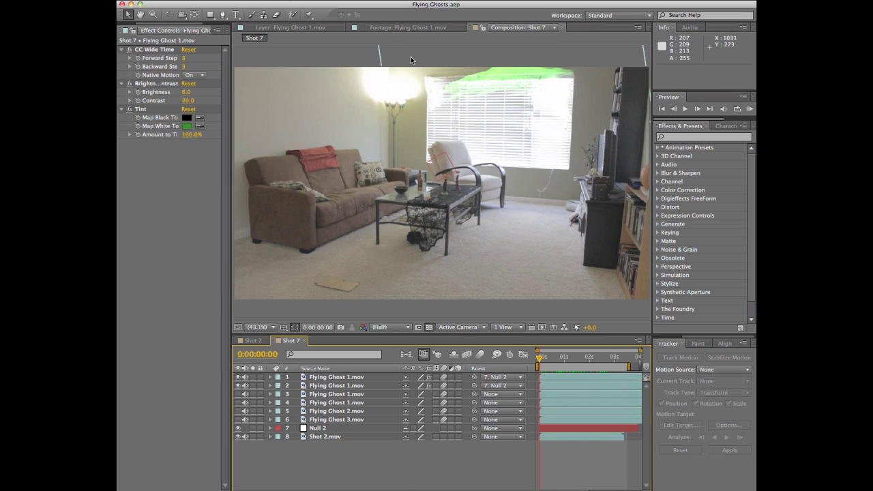
key("space")
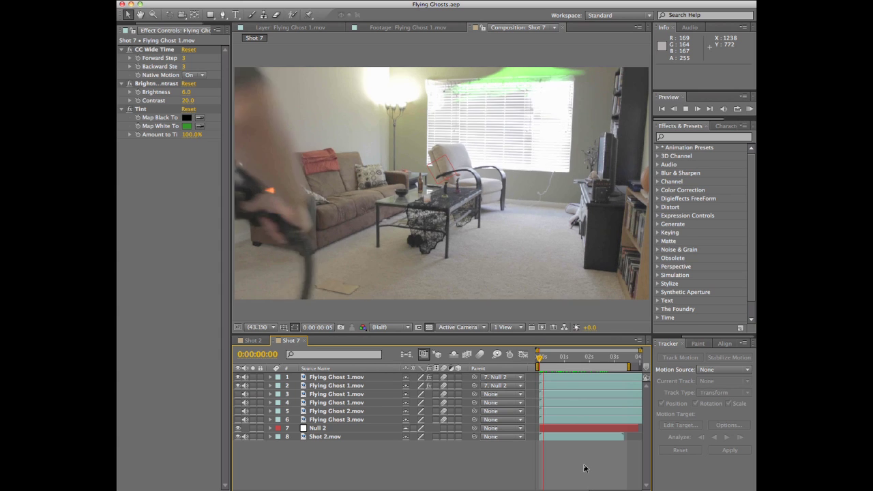